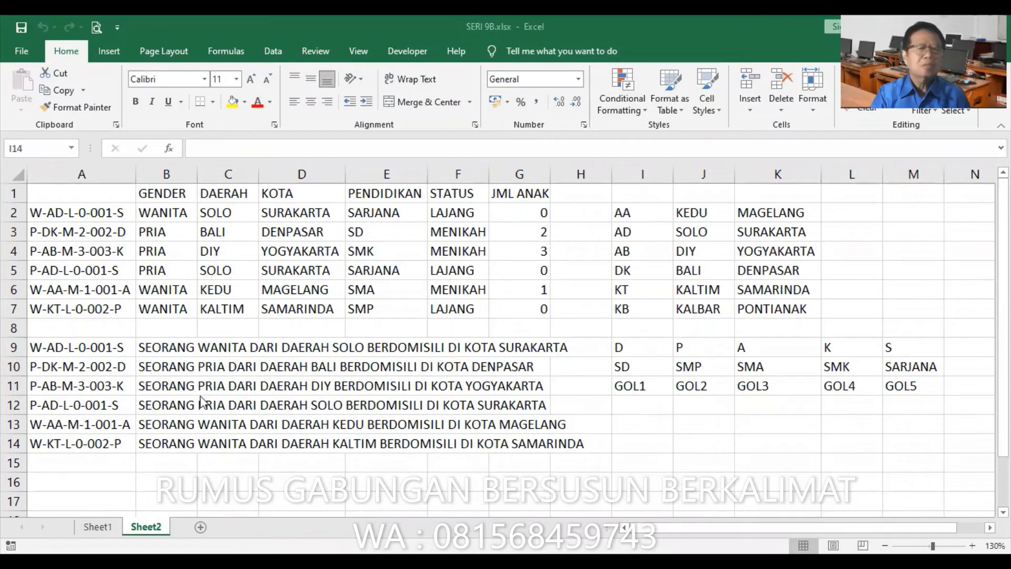
- Make the WANITA, SOLO and SURAKARTA values in B2:D2 bold red
left_click(230, 369)
left_click(171, 213)
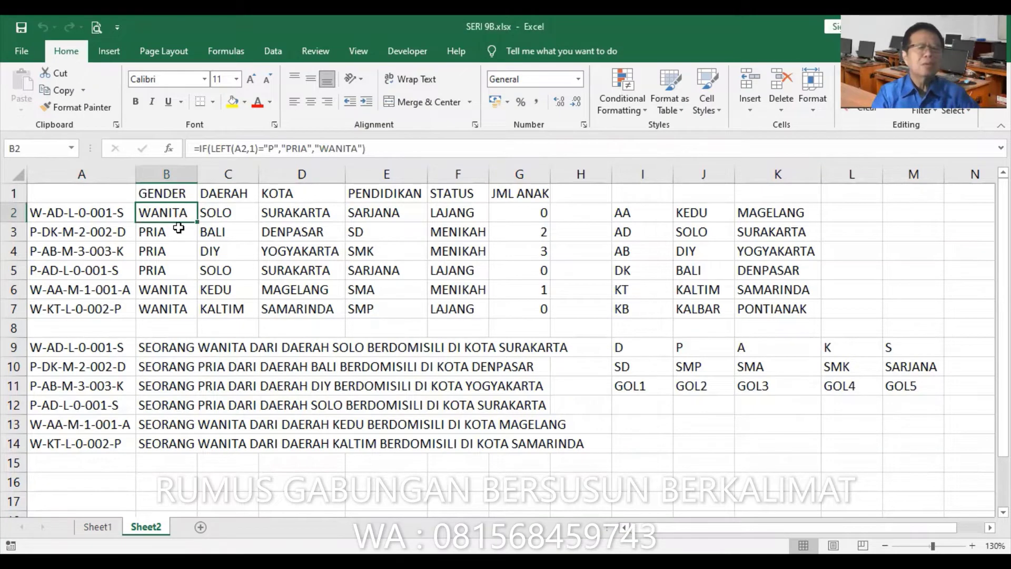
left_click_drag(211, 217, 196, 216)
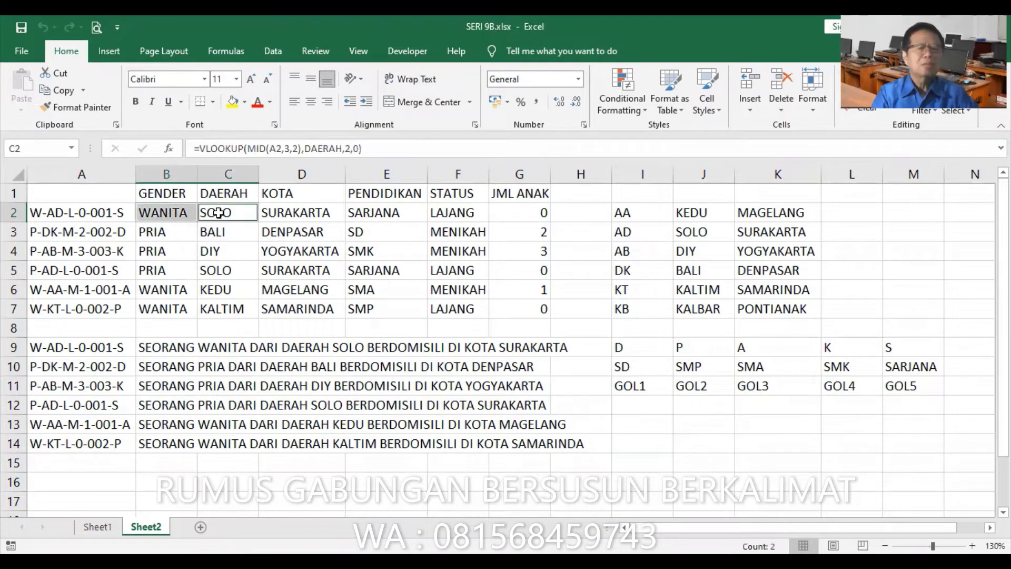
left_click(303, 211, "ctrl")
left_click(258, 102)
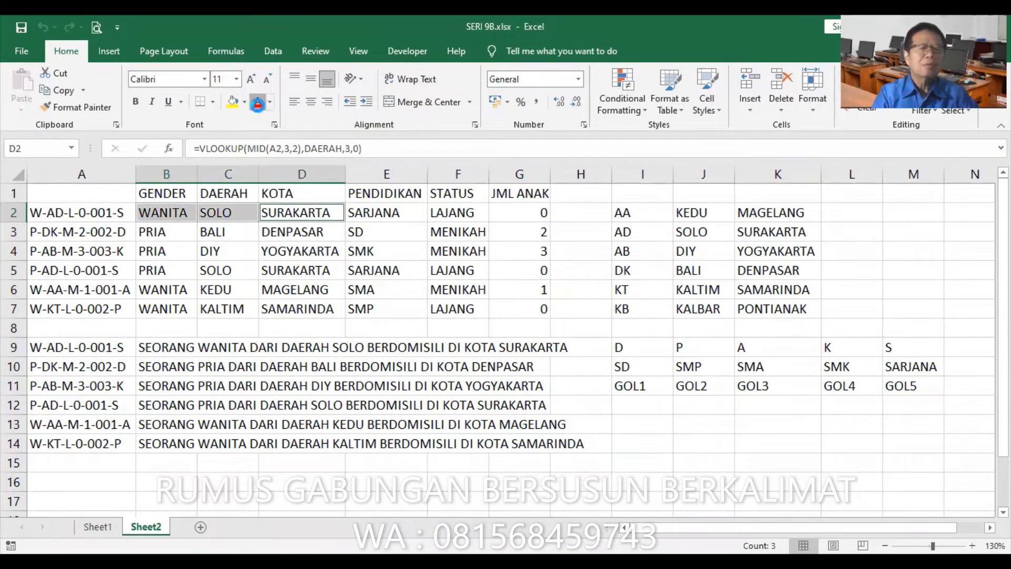
left_click(136, 100)
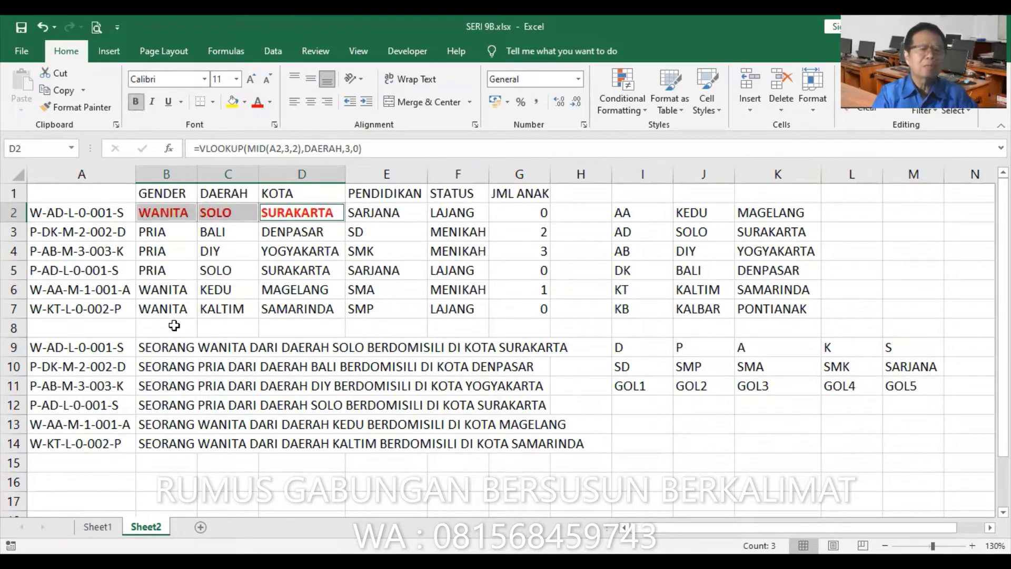
- Make the first generated sentence in B9:H9 bold red
left_click(171, 345)
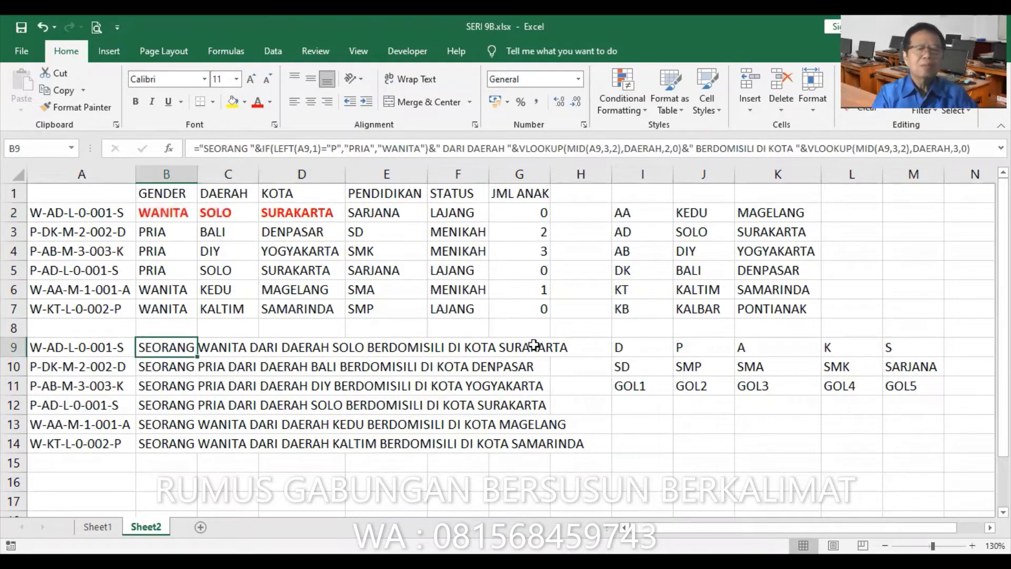
left_click_drag(533, 344, 572, 345)
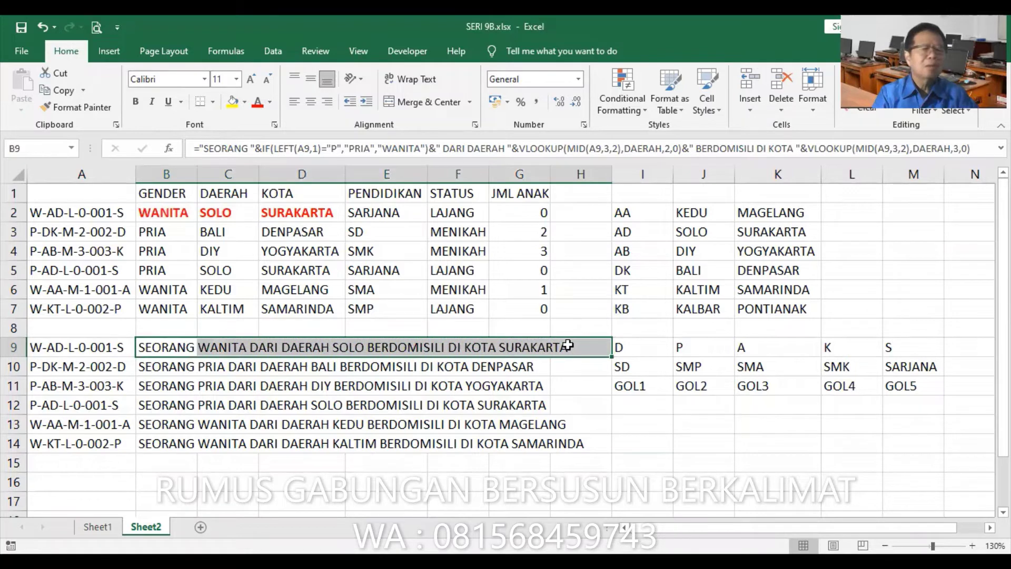
left_click(259, 108)
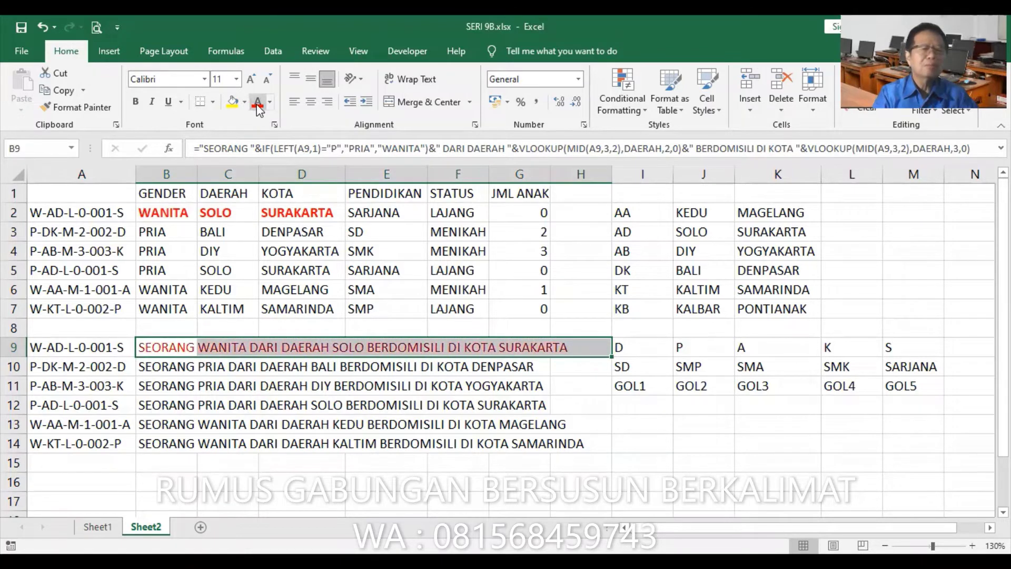
left_click(136, 102)
left_click(302, 405)
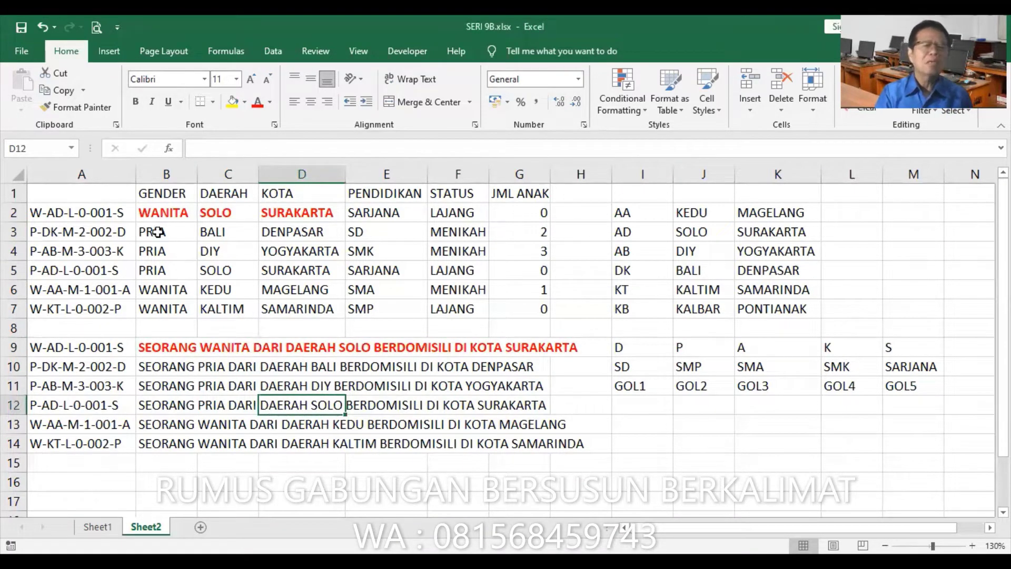
left_click(164, 213)
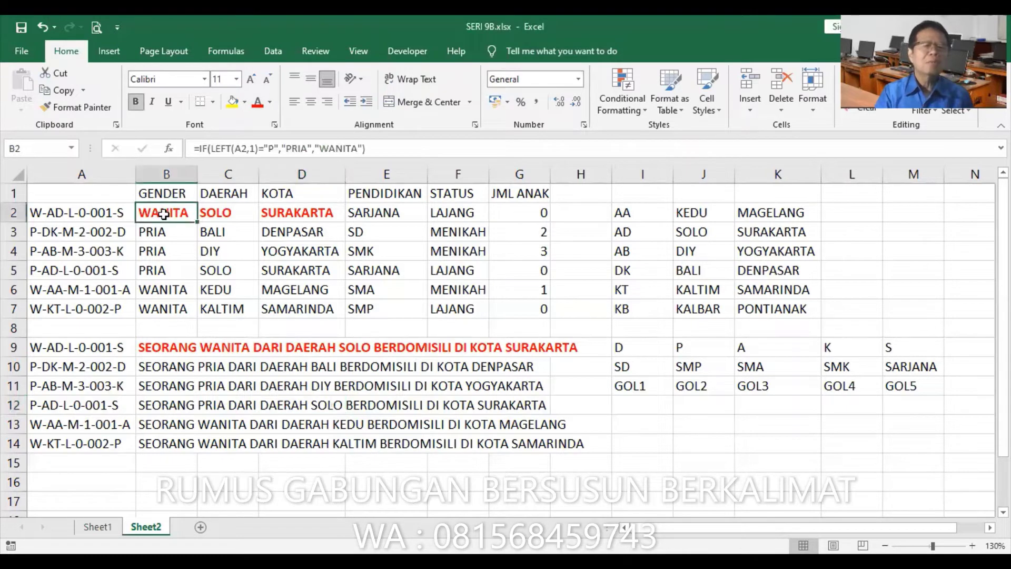
left_click(212, 213)
left_click(281, 209)
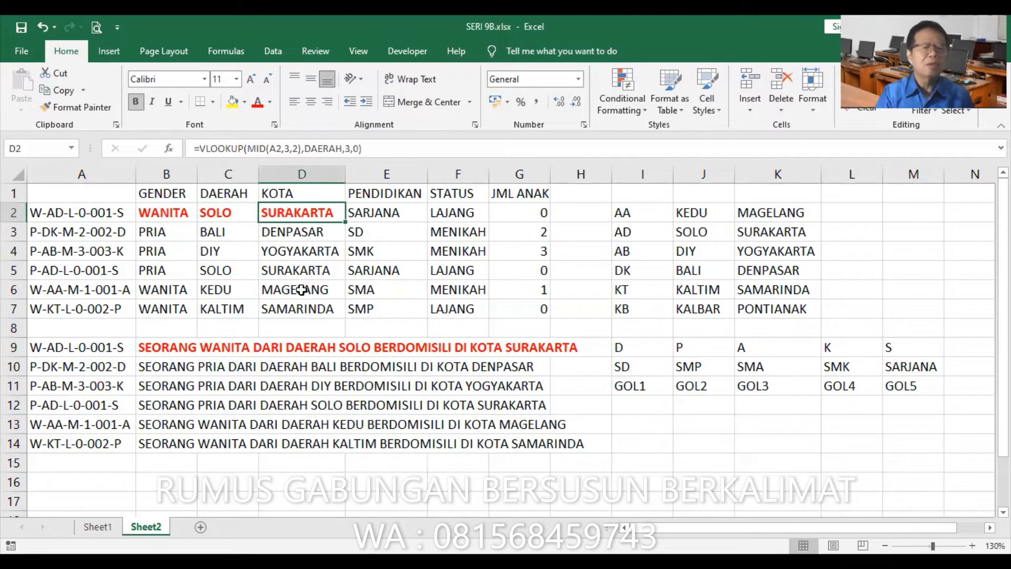
left_click(178, 352)
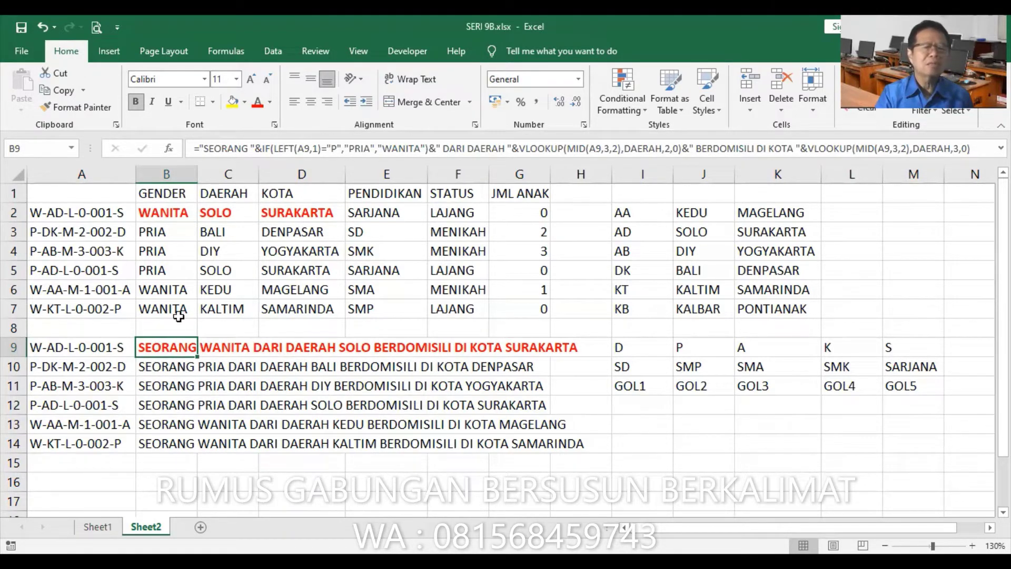
left_click(235, 346)
left_click(179, 347)
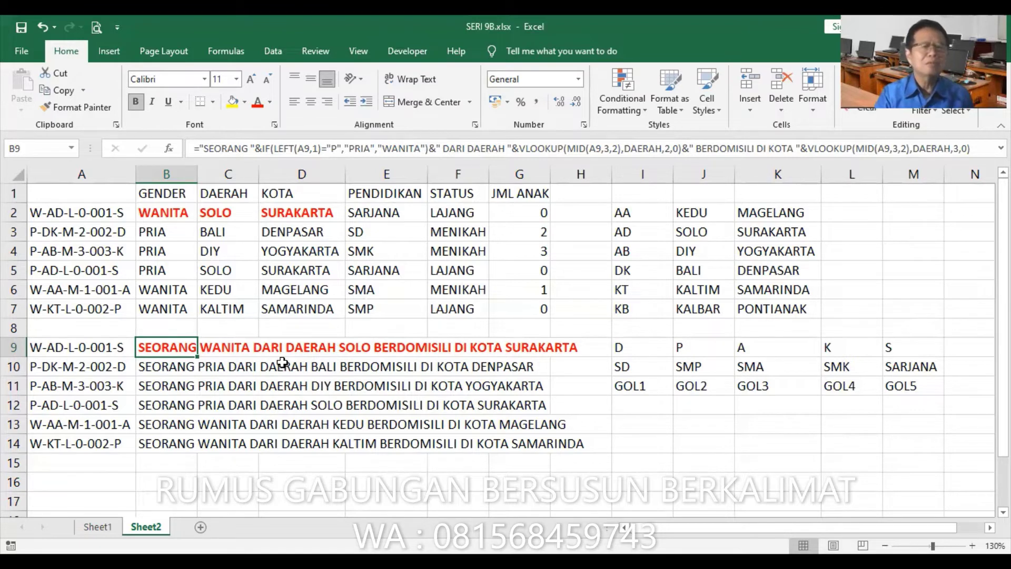
- Apply blue font colour and bold to the SARJANA, LAJANG and 0 values in E2, F2 and G2
left_click(380, 212)
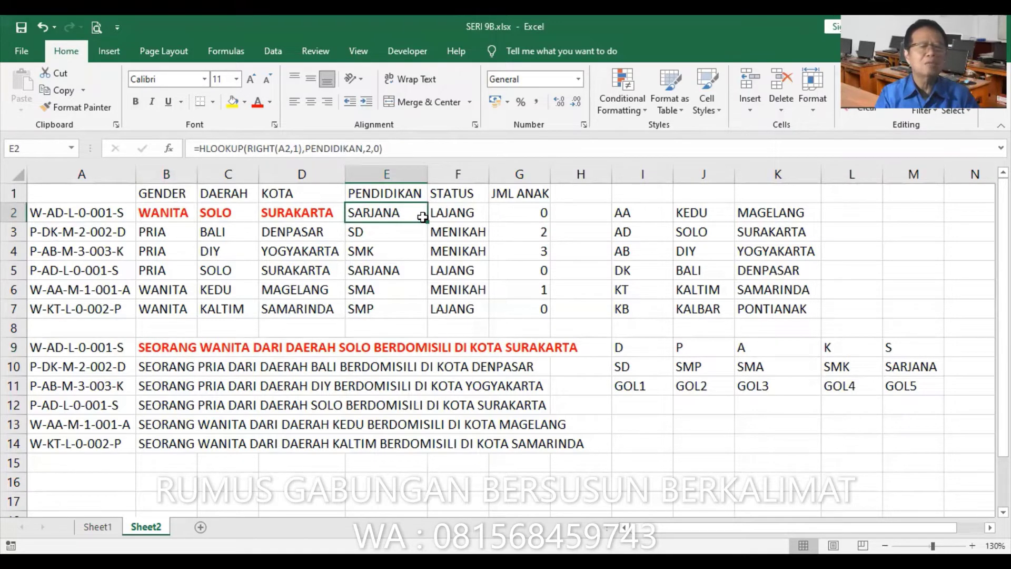
left_click(468, 212, "ctrl")
left_click(535, 212, "ctrl")
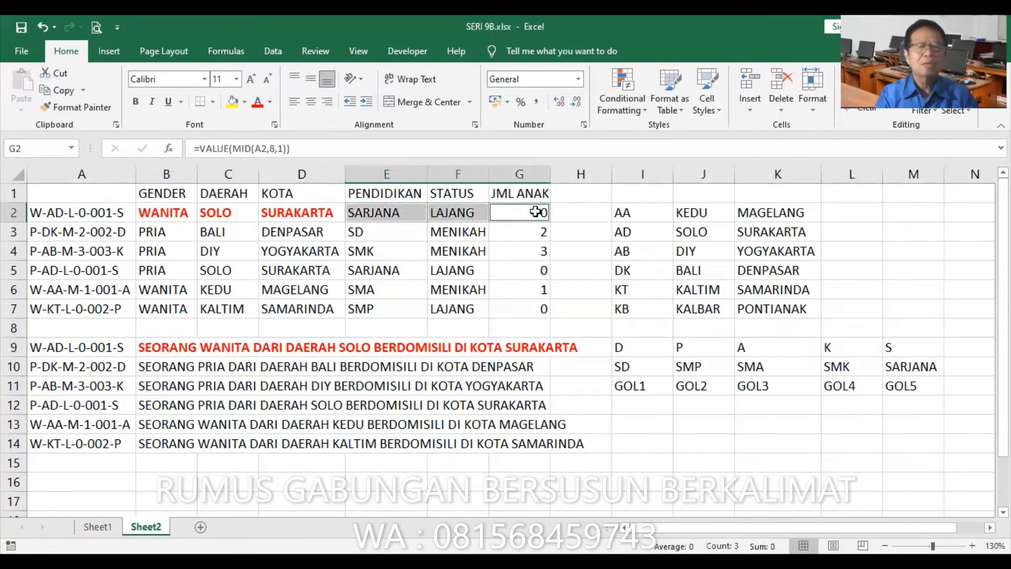
left_click(270, 101)
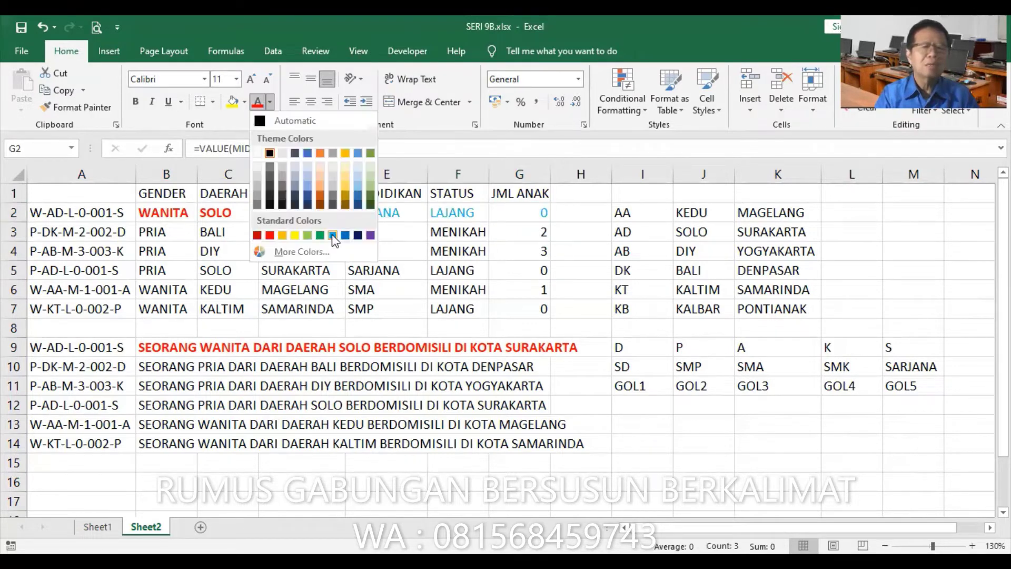
left_click(328, 233)
left_click(136, 101)
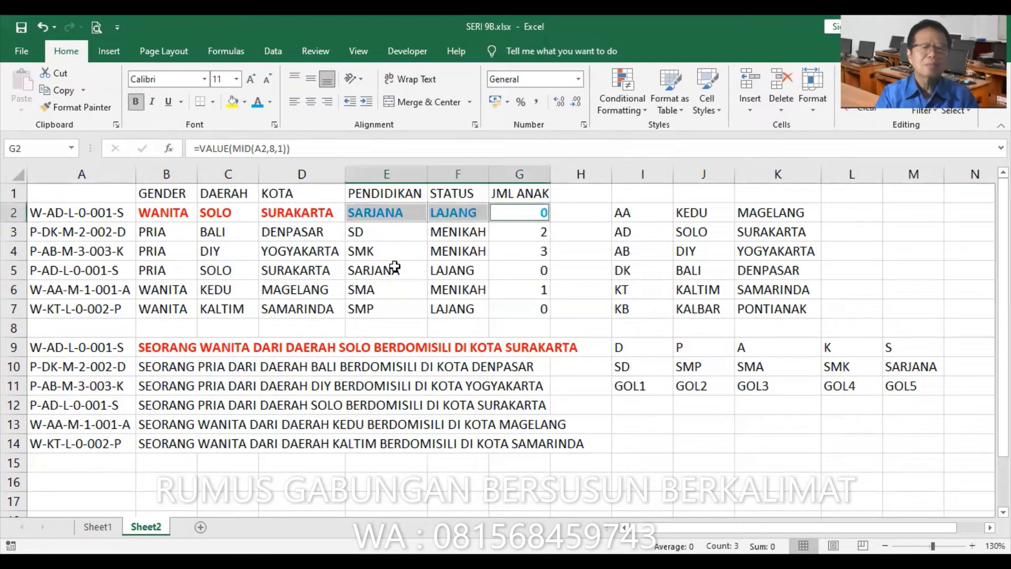
left_click(542, 289)
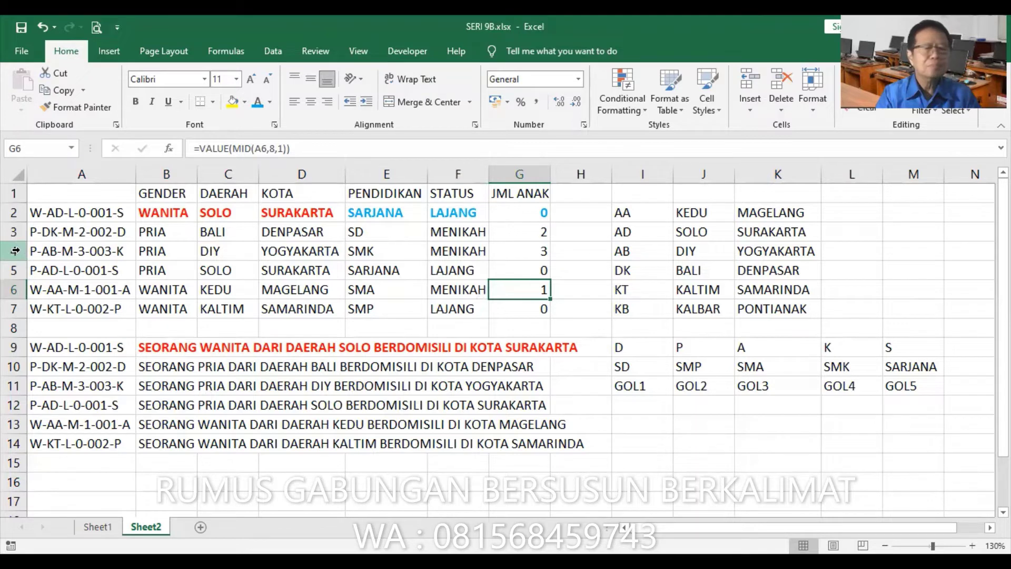
left_click(15, 251)
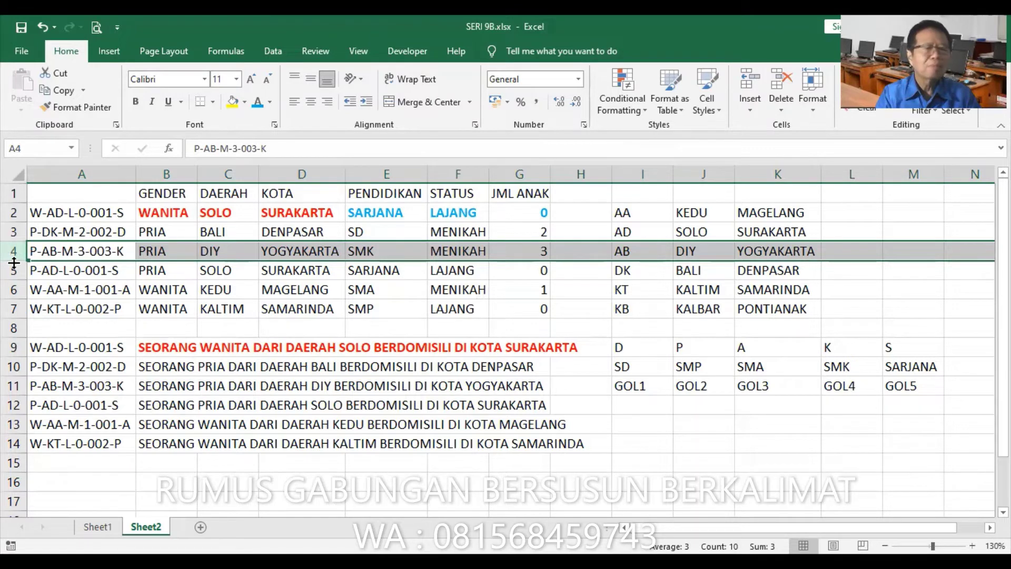
- Hide rows 5–7 of the data table
left_click(14, 271)
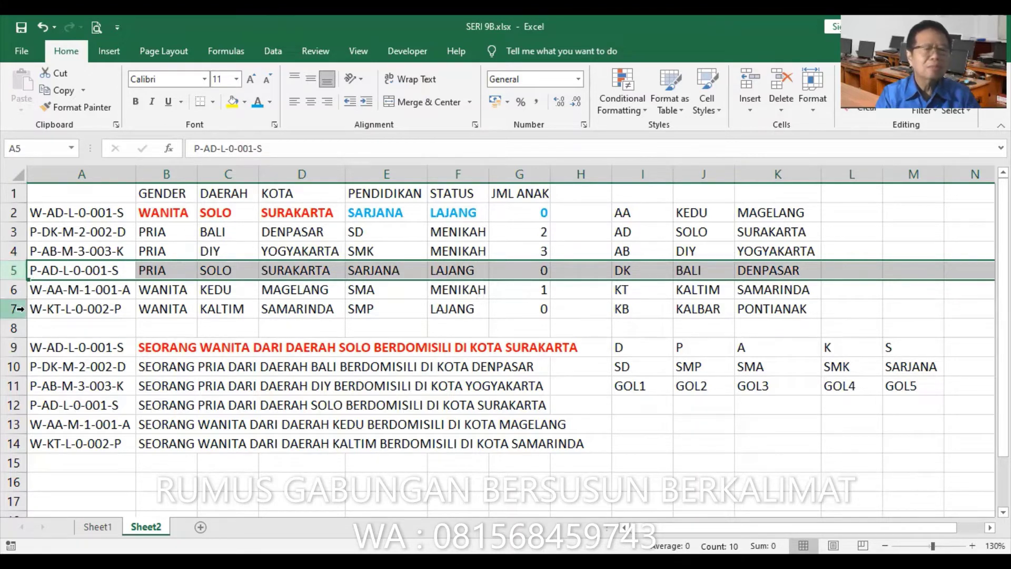
key("shift+Down")
key("shift+Down")
right_click(12, 268)
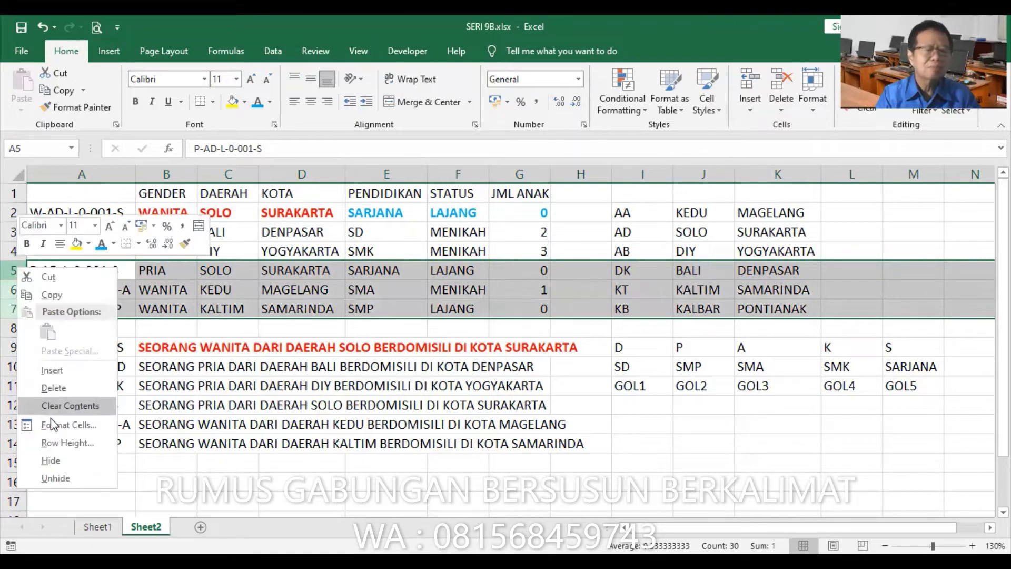
left_click(62, 461)
left_click(422, 368)
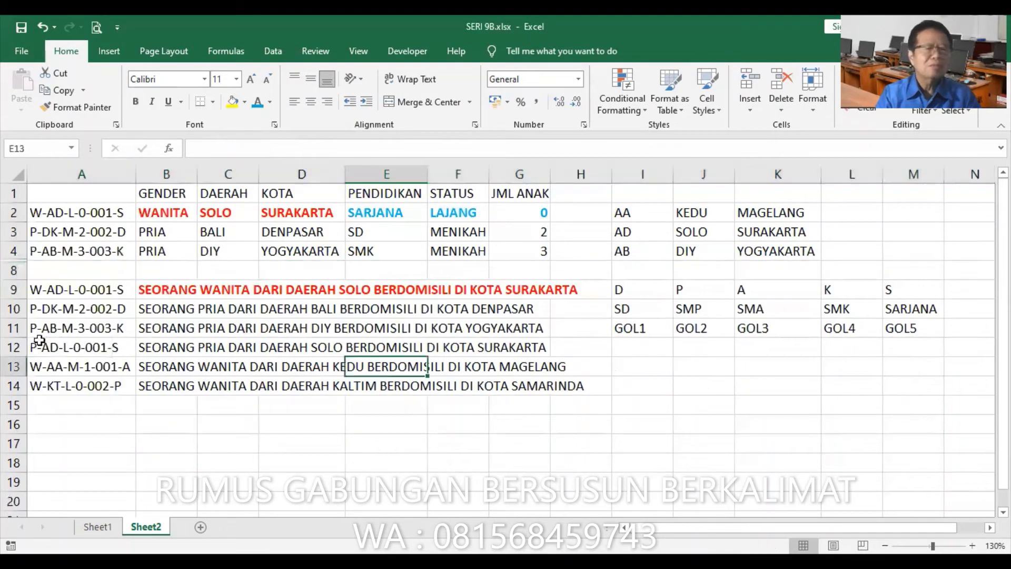
- Hide rows 12–14 of the generated sentences
left_click(13, 347)
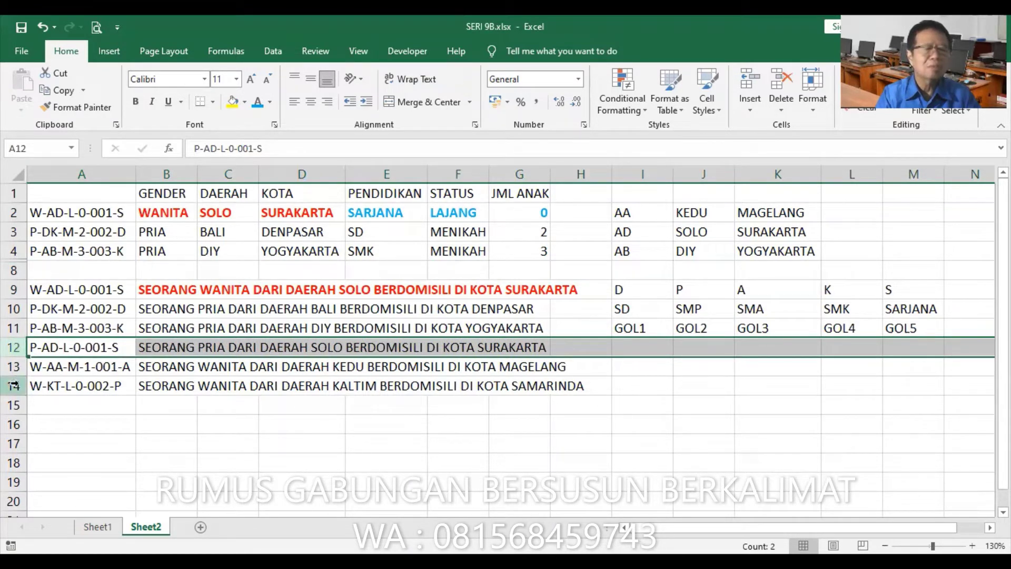
left_click(13, 385, "shift")
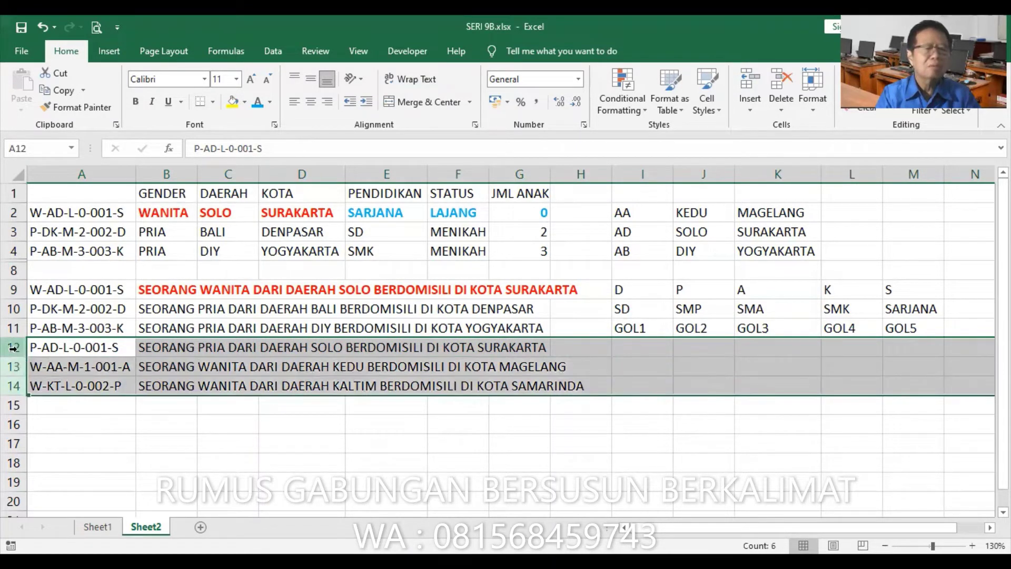
right_click(16, 363)
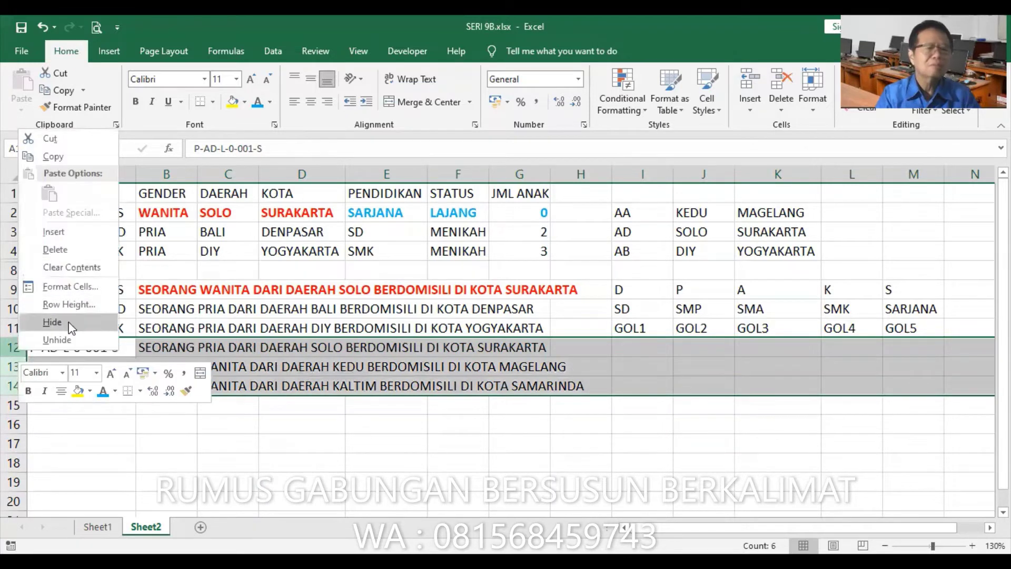
left_click(52, 321)
left_click(386, 405)
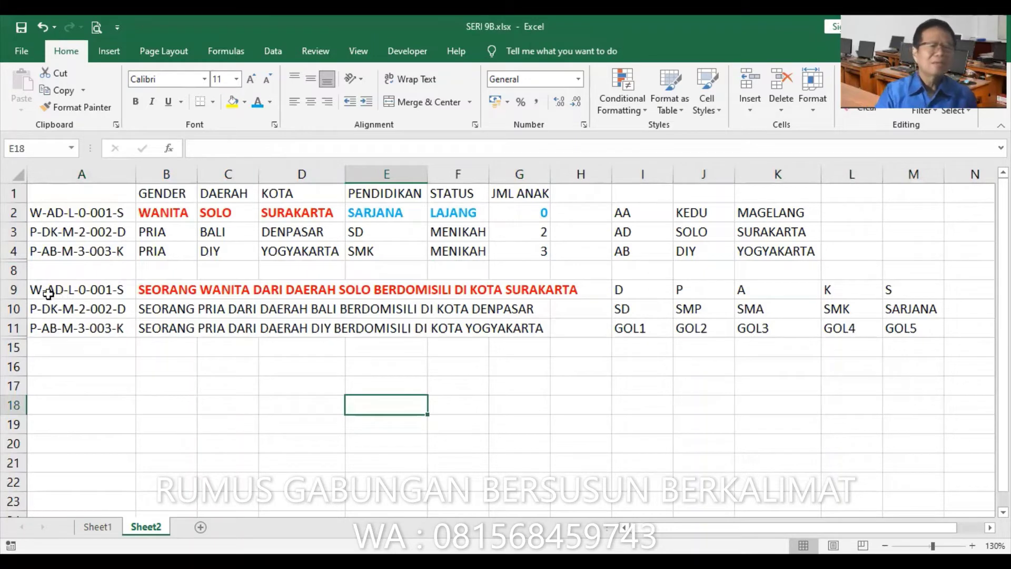
- Copy the three record codes from A9:A11 and paste them starting at A16
left_click_drag(42, 291, 100, 328)
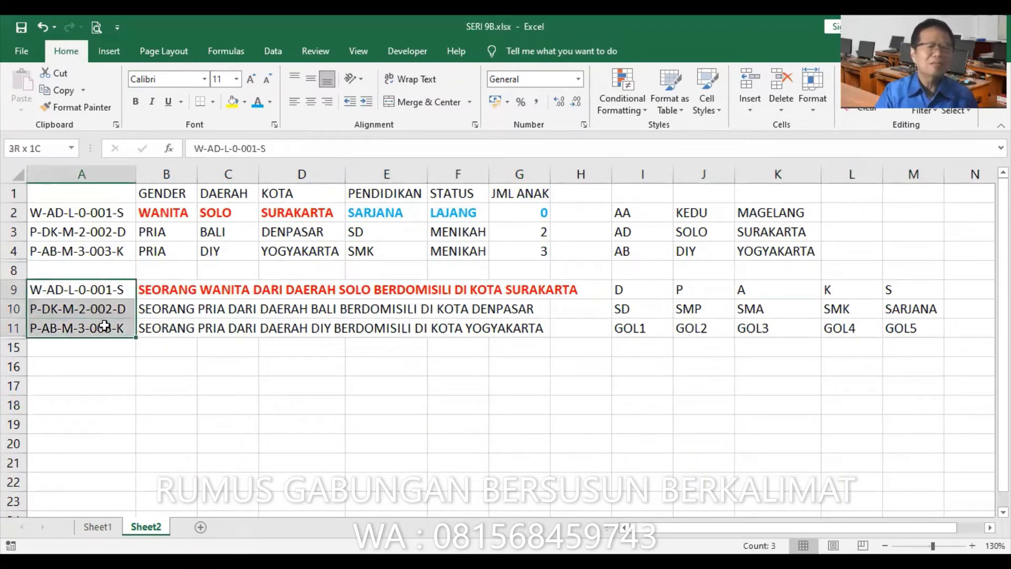
left_click(59, 91)
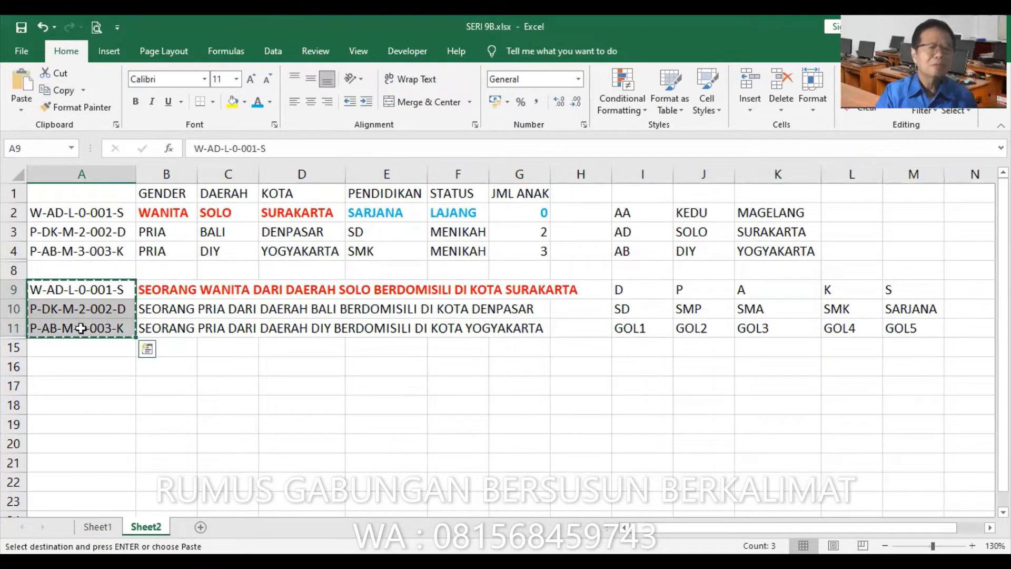
left_click(65, 368)
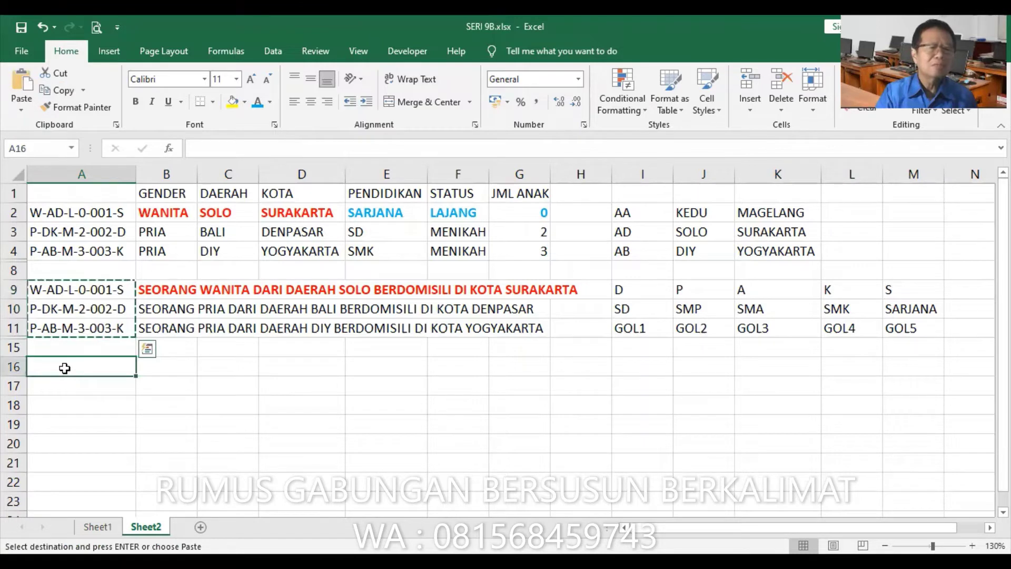
left_click(21, 83)
left_click(169, 369)
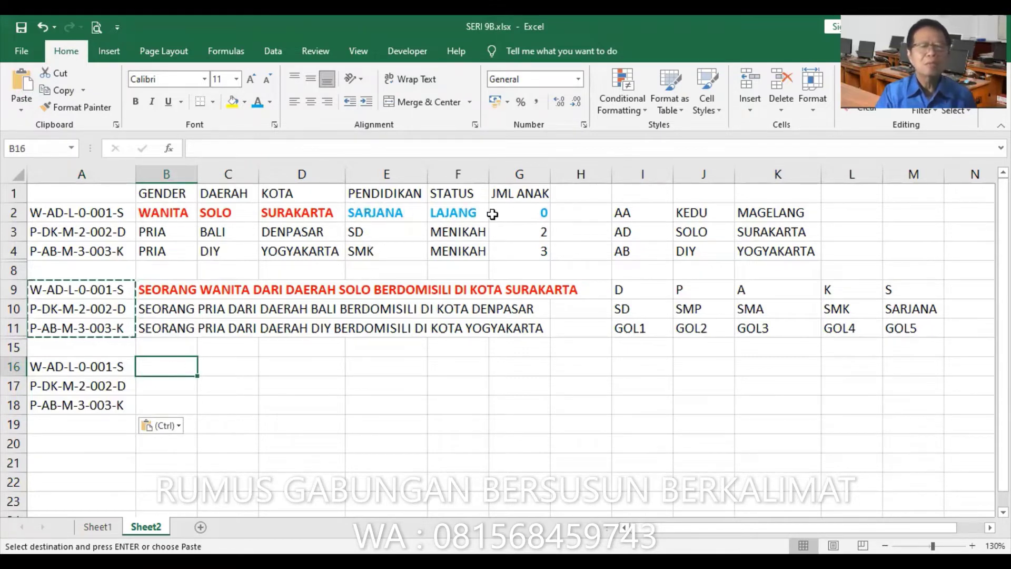
left_click(161, 294)
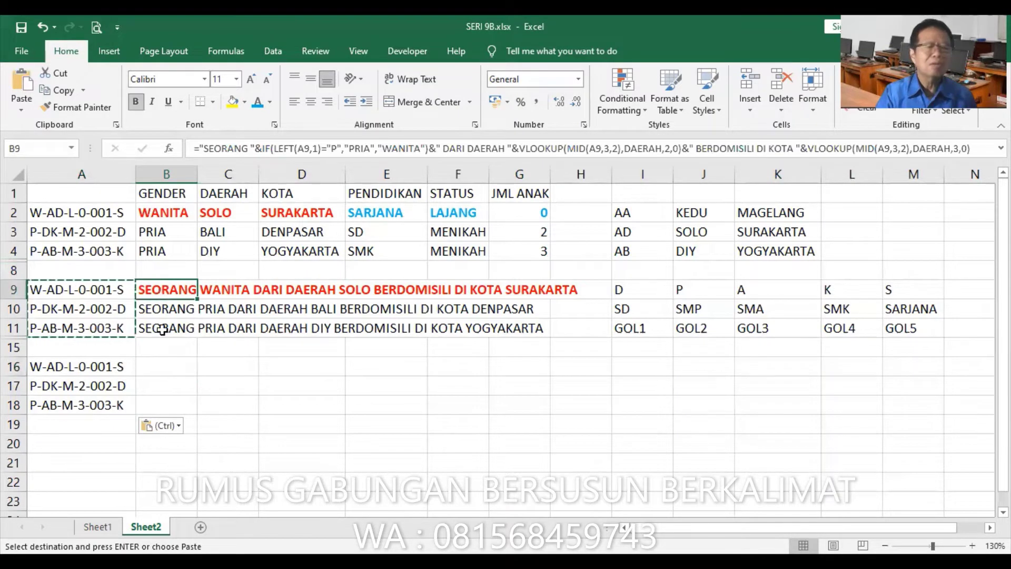
- Clear the copy marquee around A9:A11, keeping B16 selected for the new formula
left_click(149, 367)
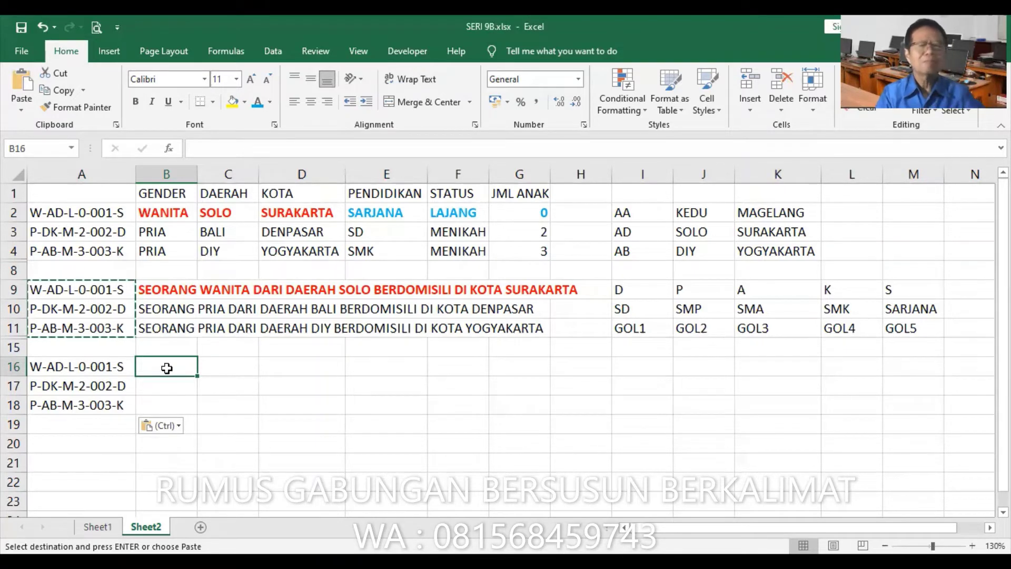
key("Escape")
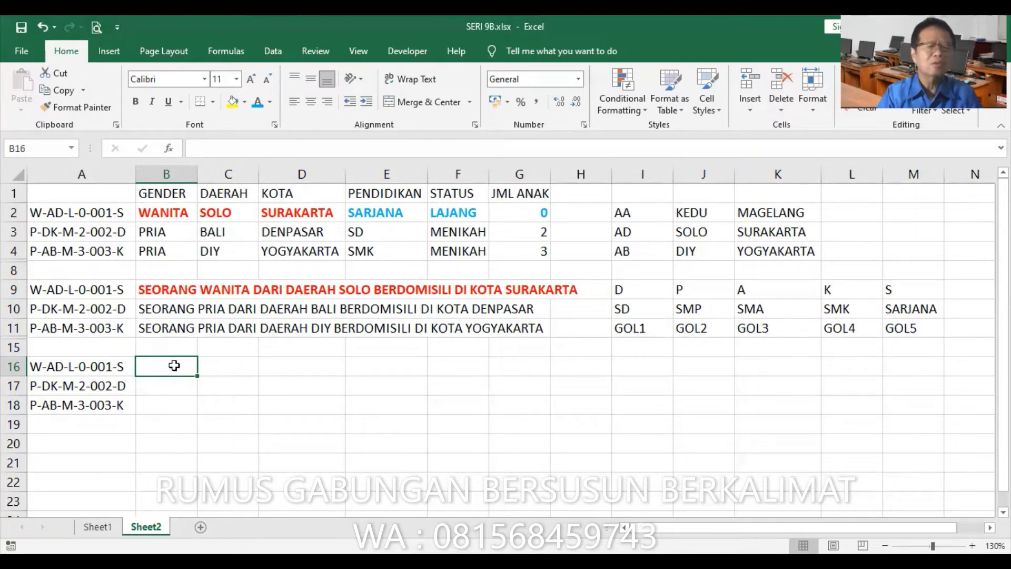
- Start B16's formula with =" BERPENDIDIKAN "&
type("=")
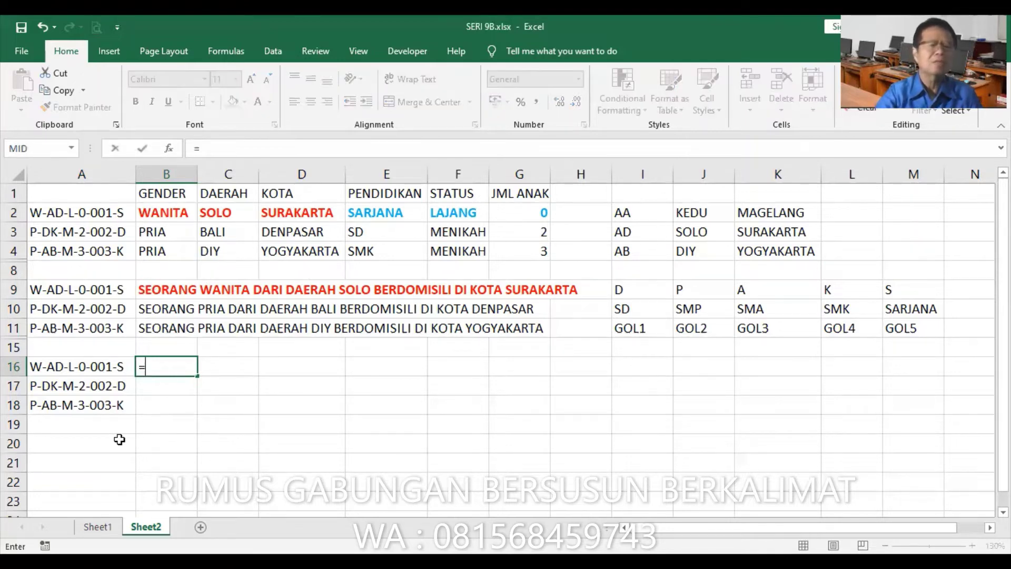
type("\"")
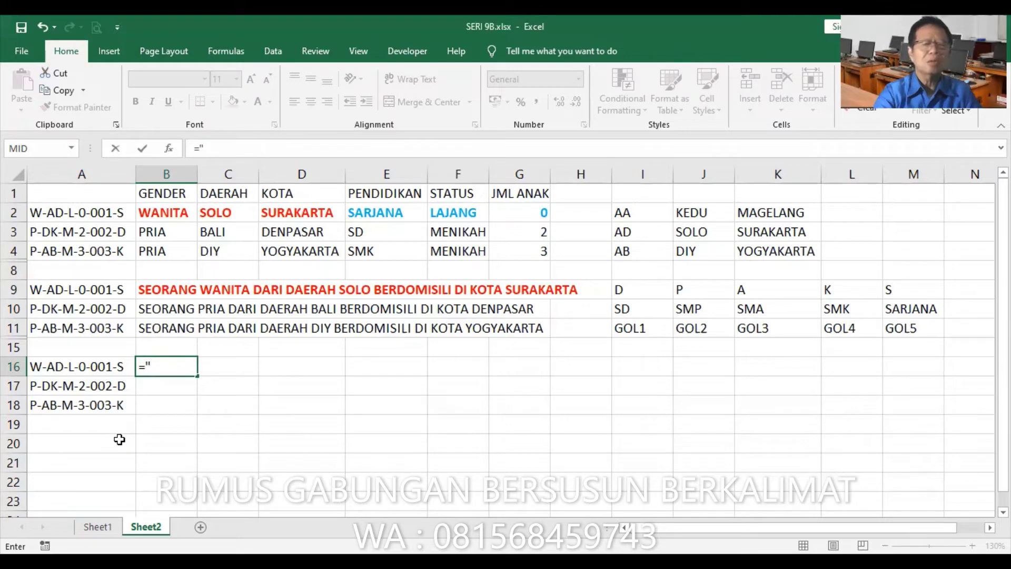
type(" BERPE")
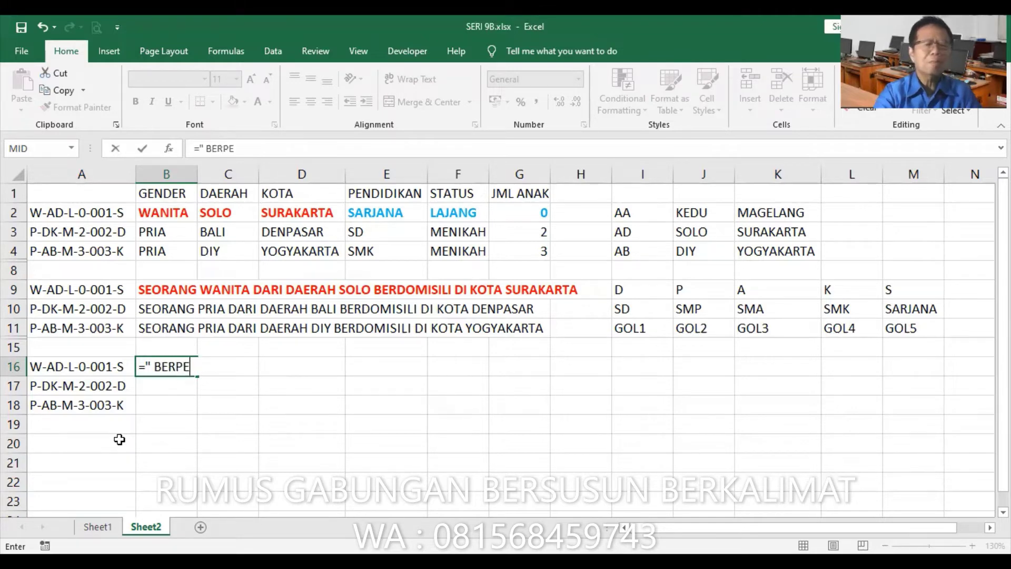
type("NDIDIKAN \"")
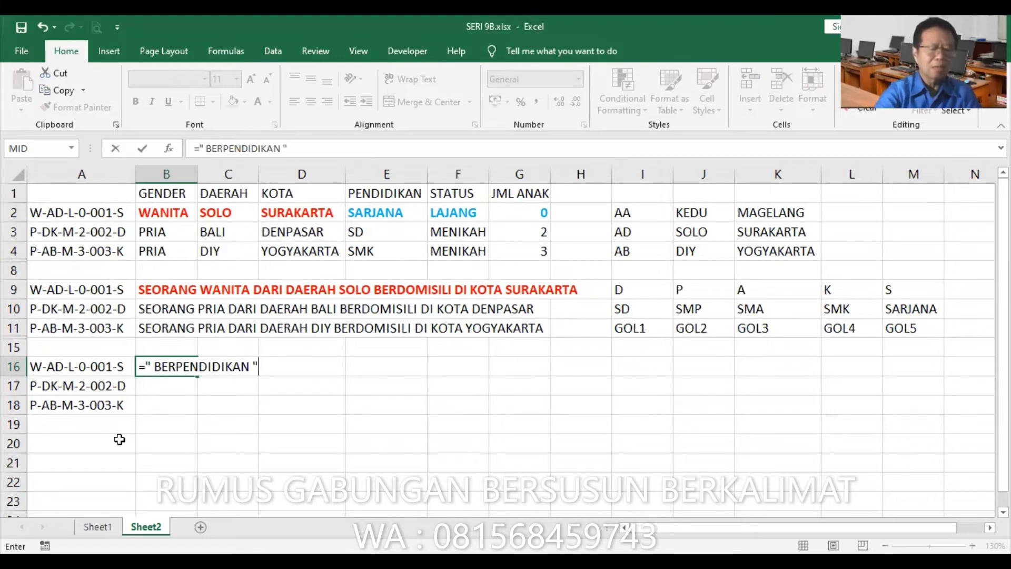
type("&")
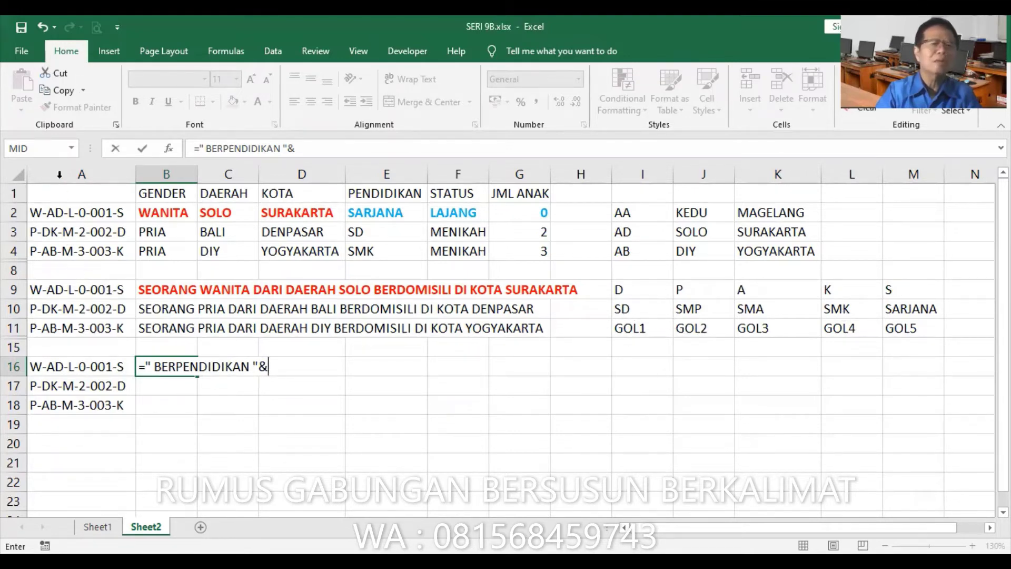
left_click(72, 149)
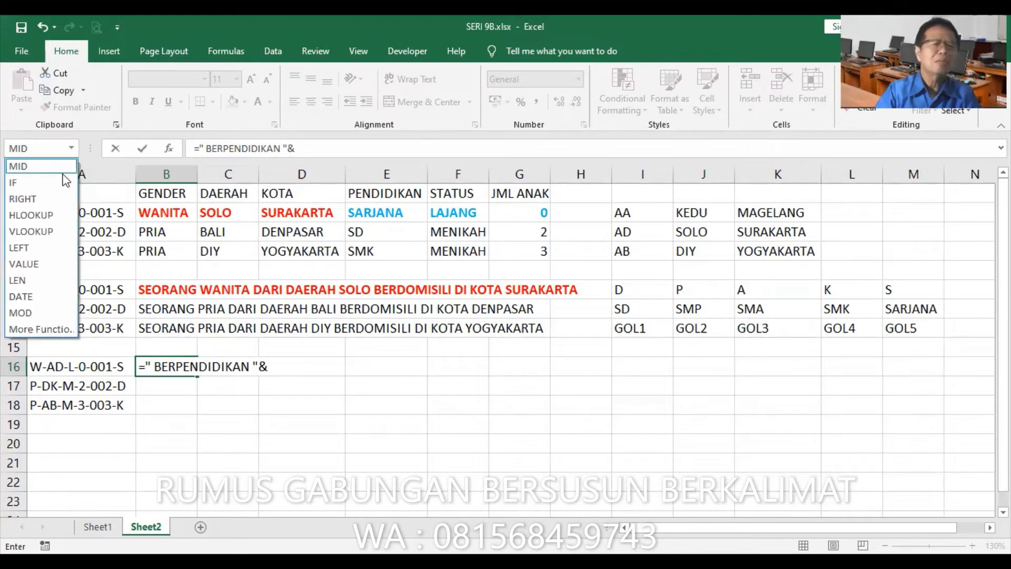
- Insert an HLOOKUP whose lookup value is RIGHT(A16,1), the code's last letter
left_click(32, 215)
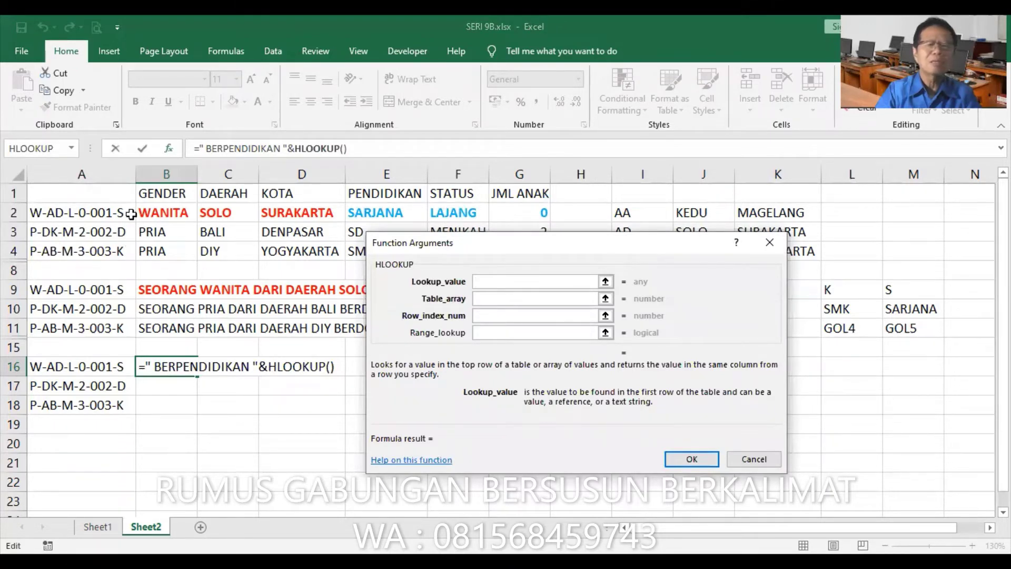
left_click(72, 148)
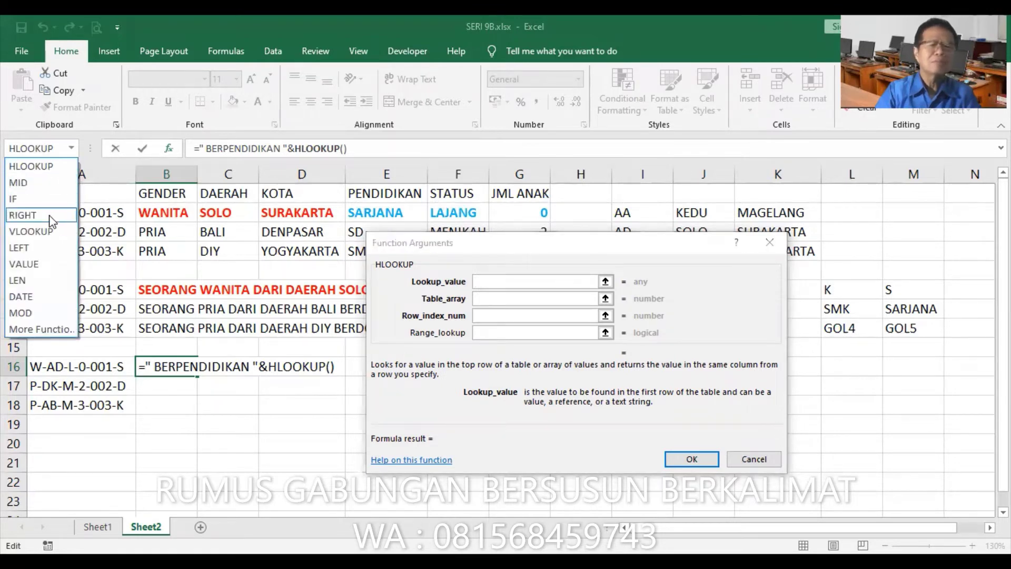
left_click(51, 216)
left_click(76, 367)
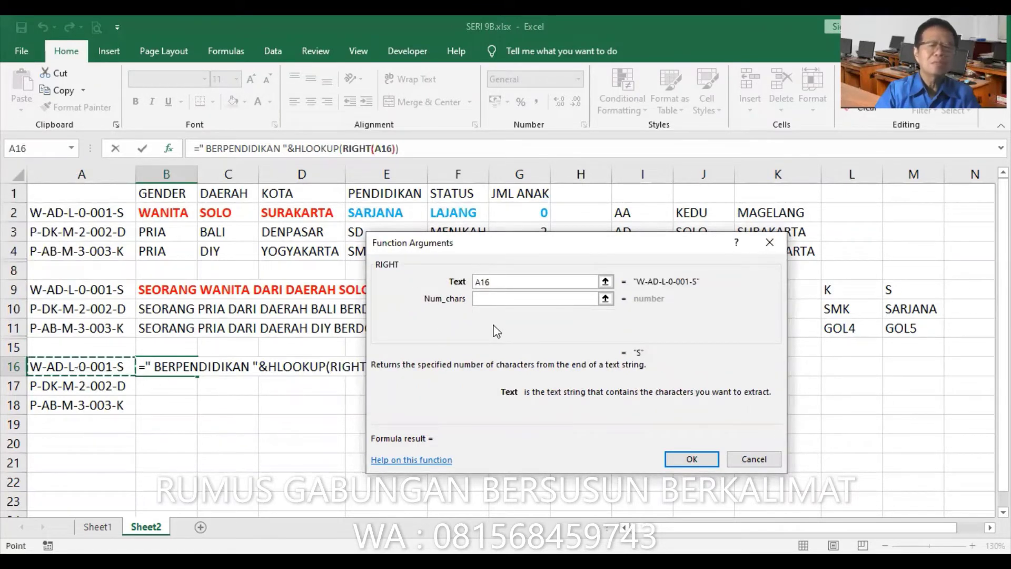
left_click(518, 299)
type("1")
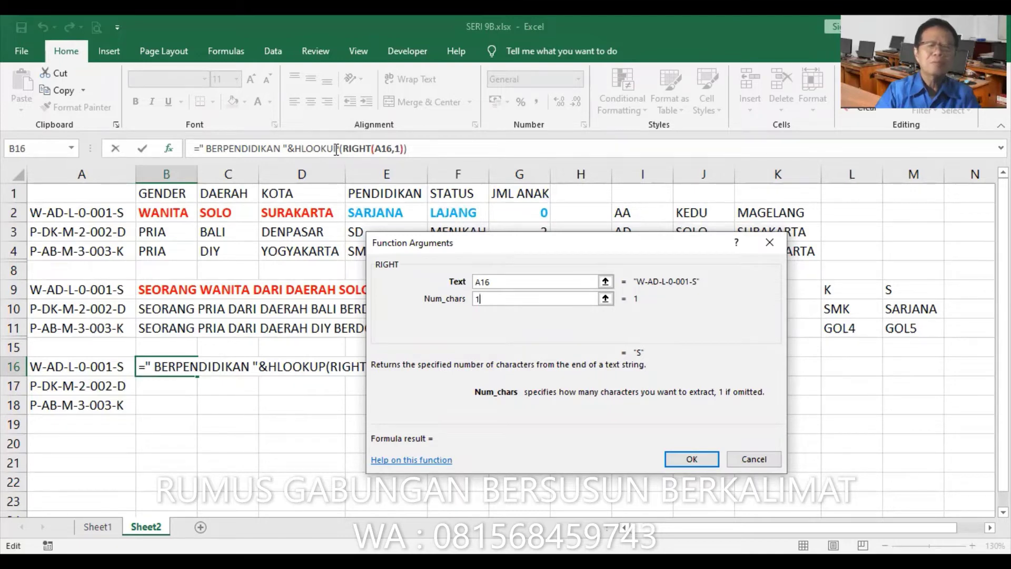
- Complete the HLOOKUP with table PENDIDIKAN, row index 2 and match type 0
left_click(336, 149)
left_click(520, 299)
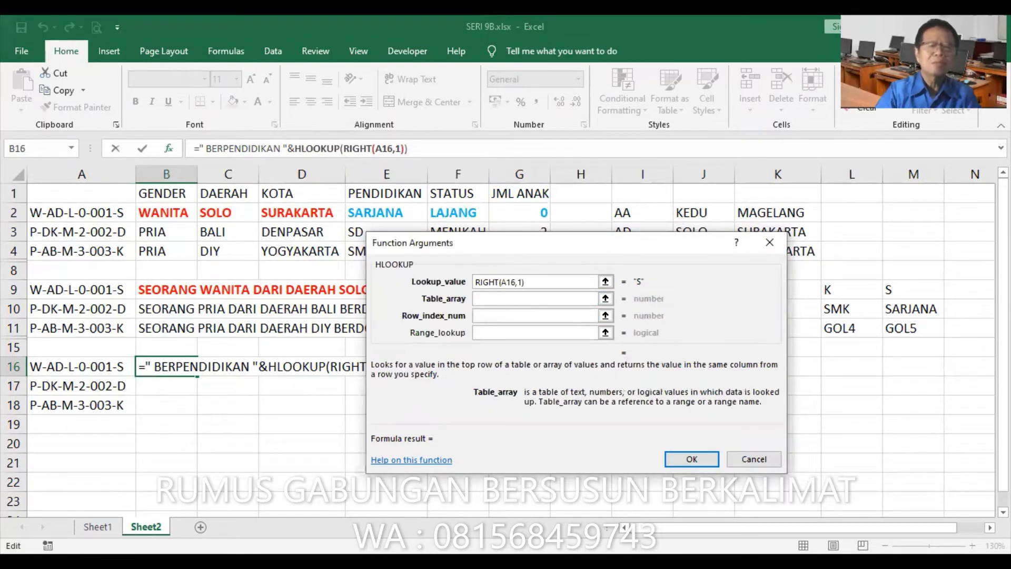
type("PENDI")
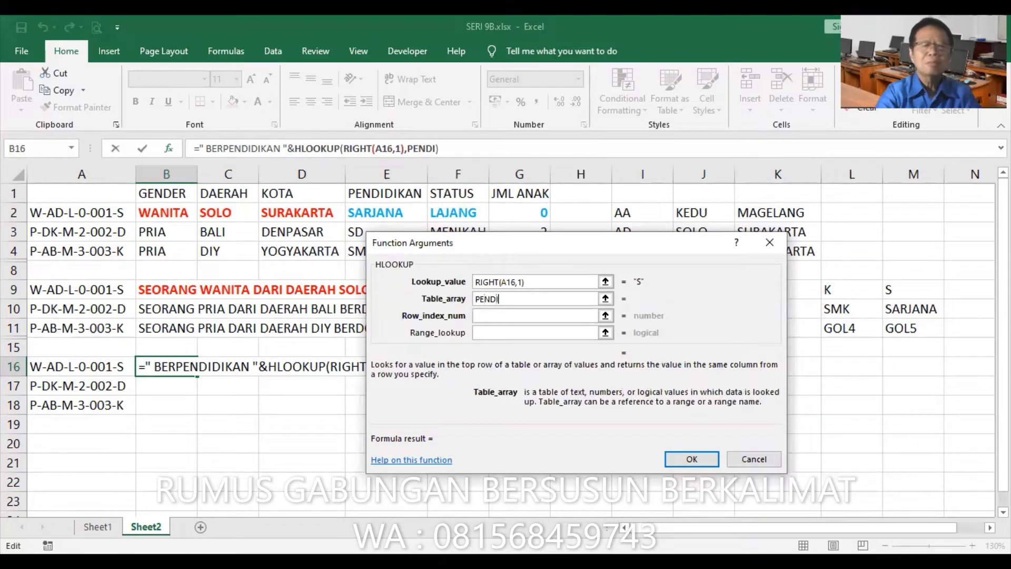
type("DIKAN")
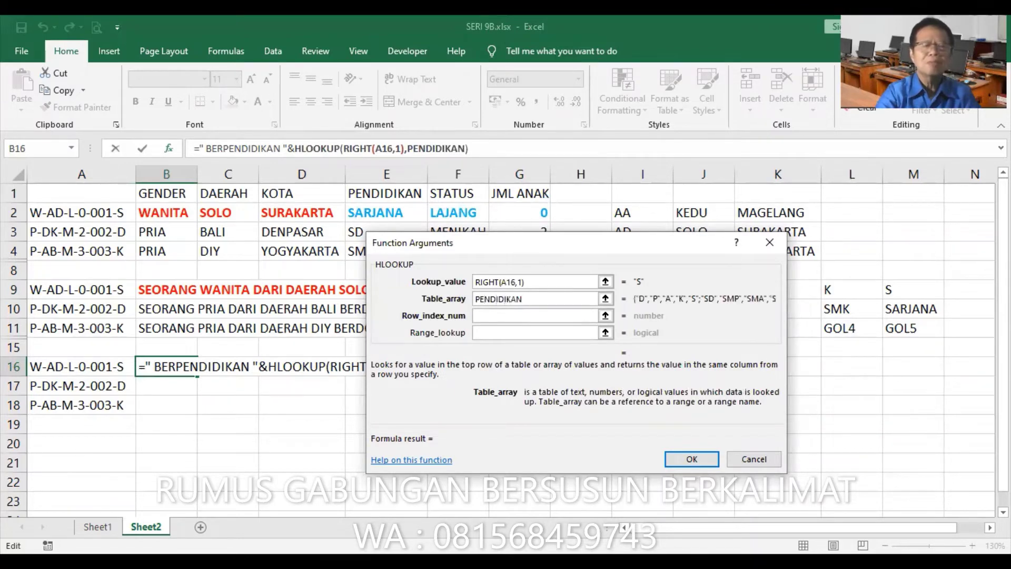
left_click(534, 315)
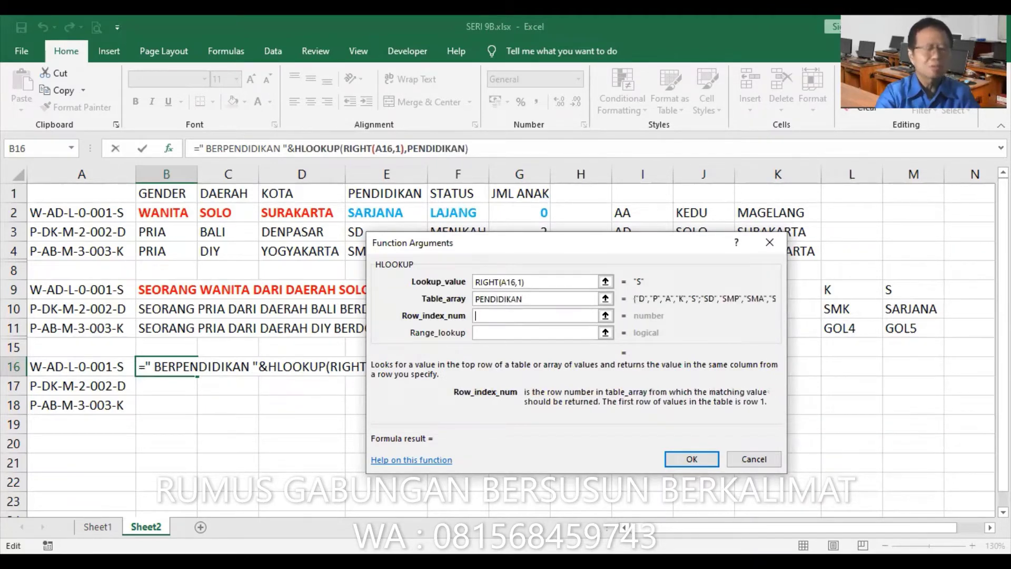
type("2")
key("Tab")
type("0")
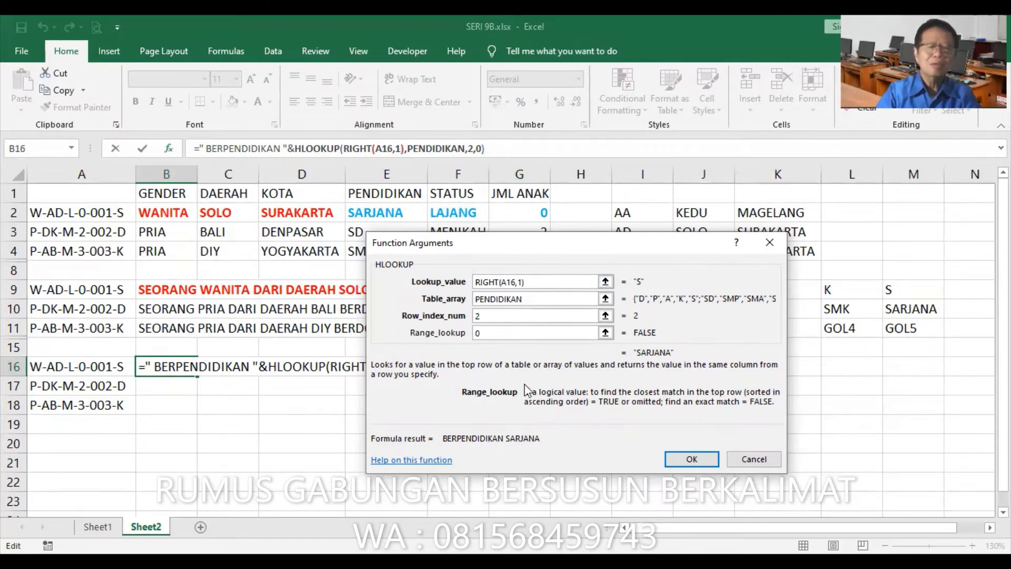
- Append &" STATUS "& after the HLOOKUP in B16's formula
left_click(508, 149)
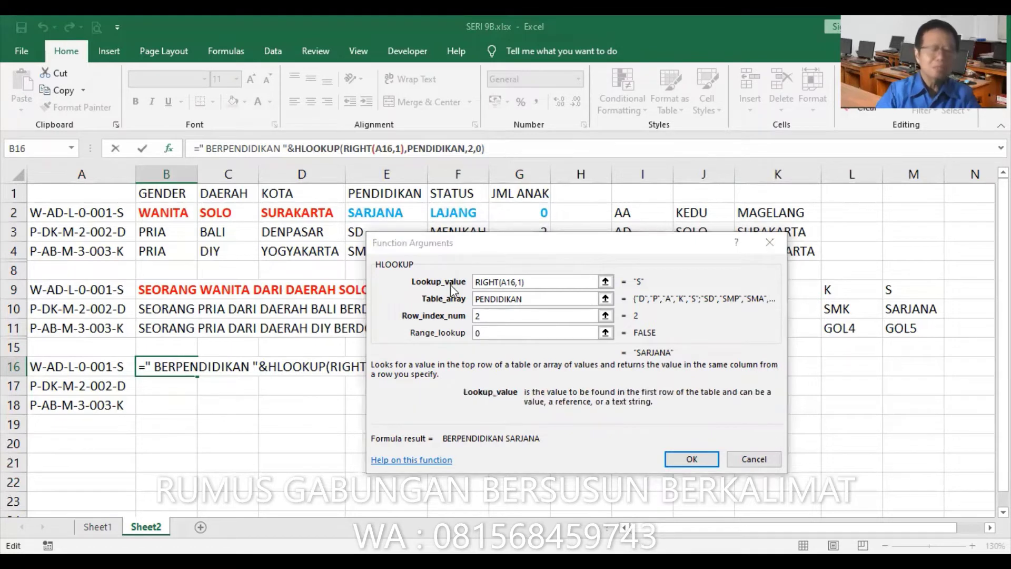
type("&")
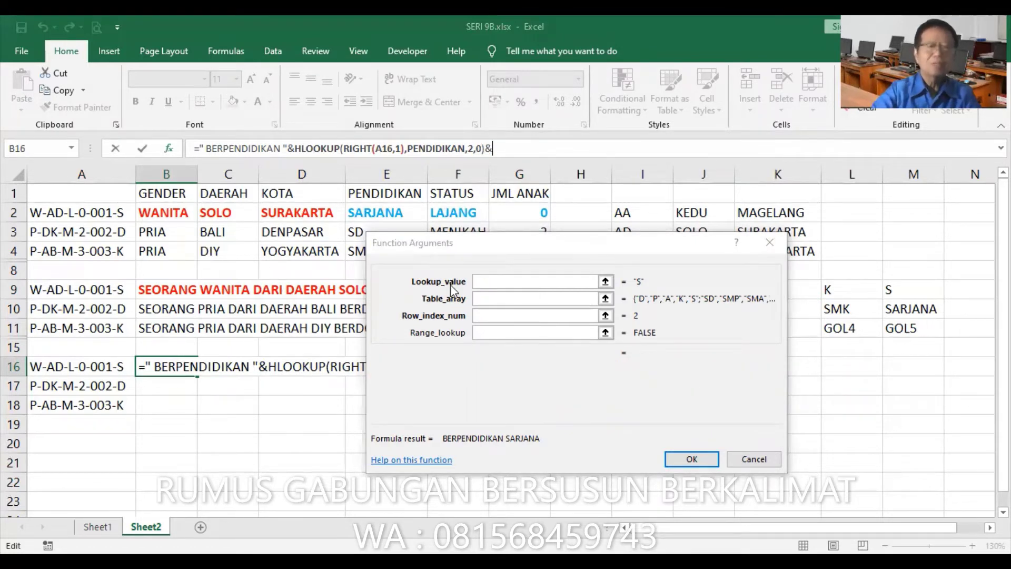
type("\"")
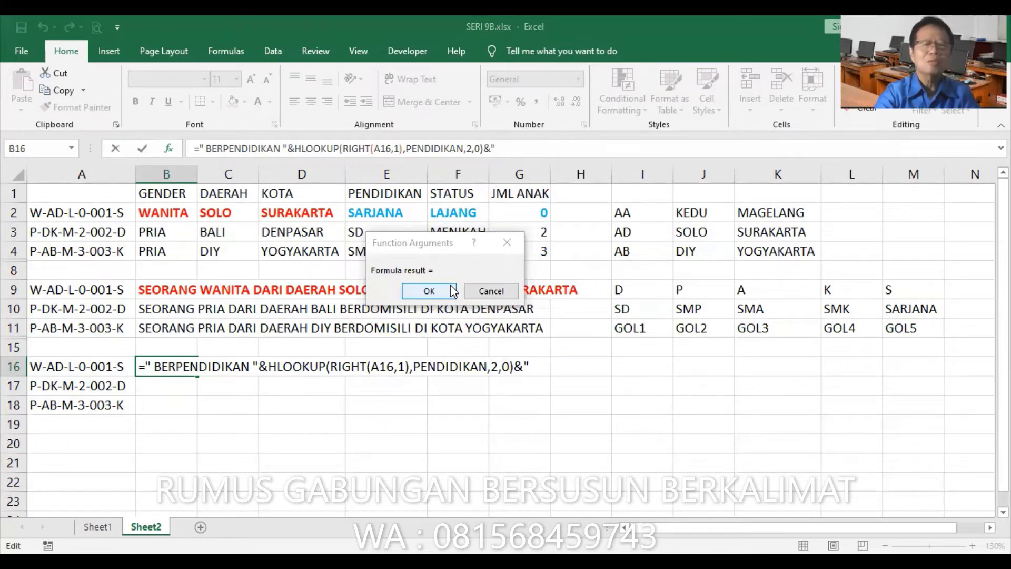
type(" STATUS")
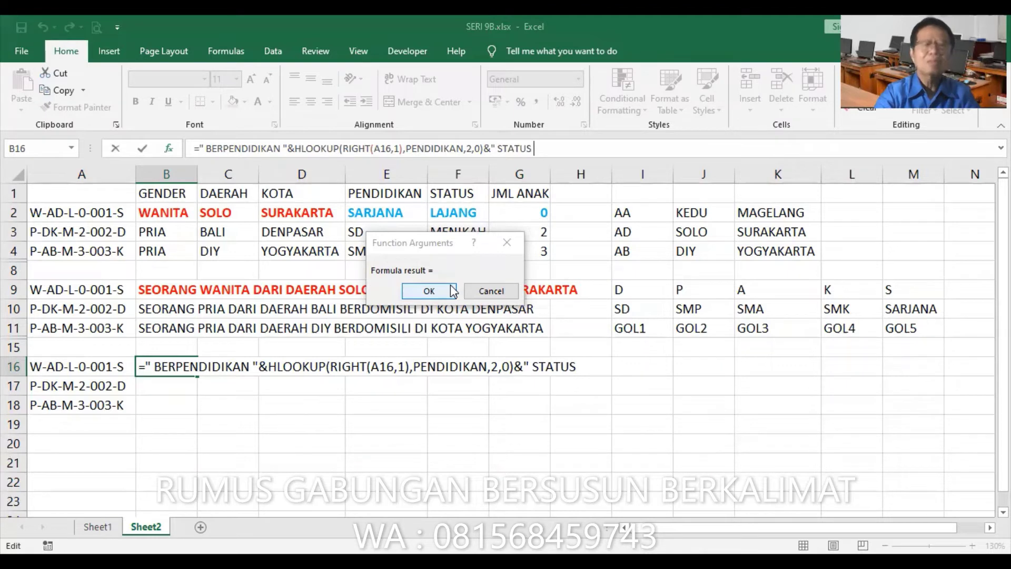
type(" \"&")
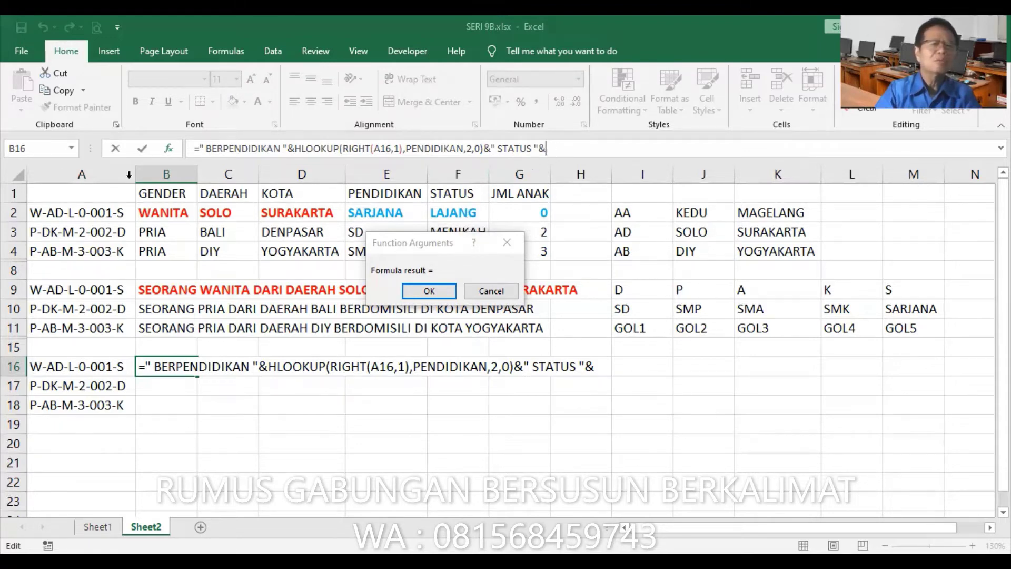
- Add an IF to B16's formula with MID(A16,6,1) nested in its test
left_click(72, 150)
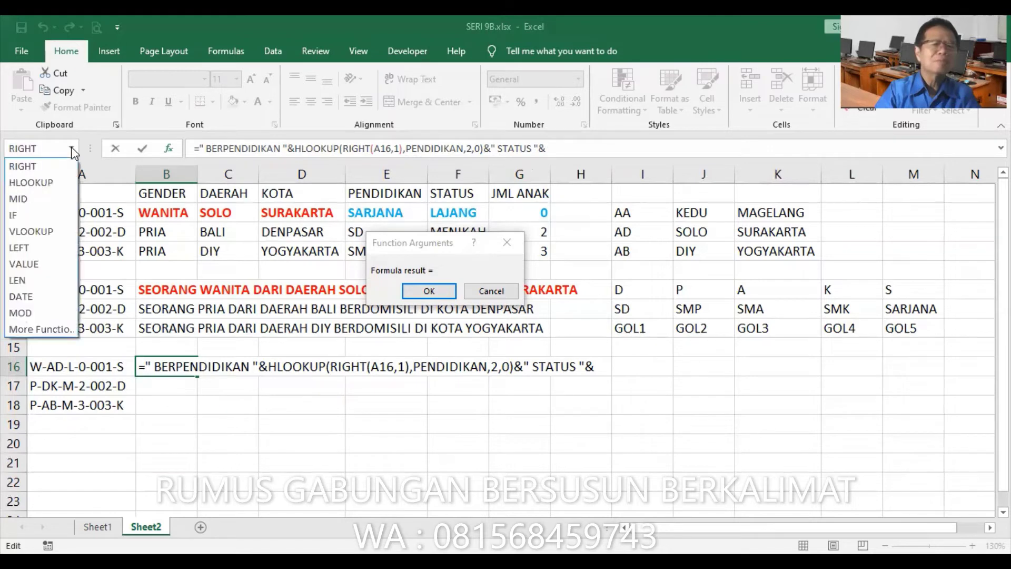
left_click(32, 218)
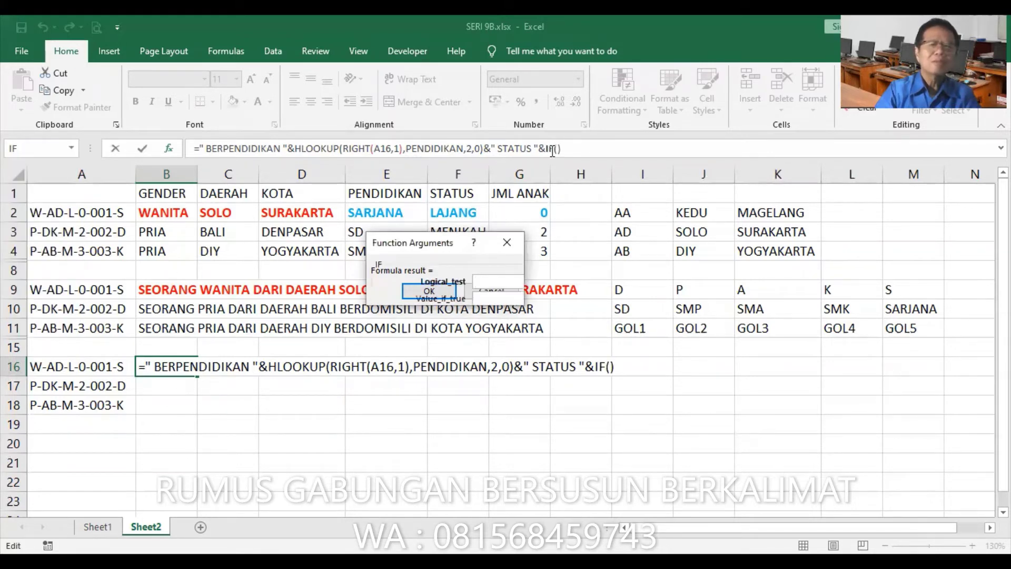
left_click(72, 149)
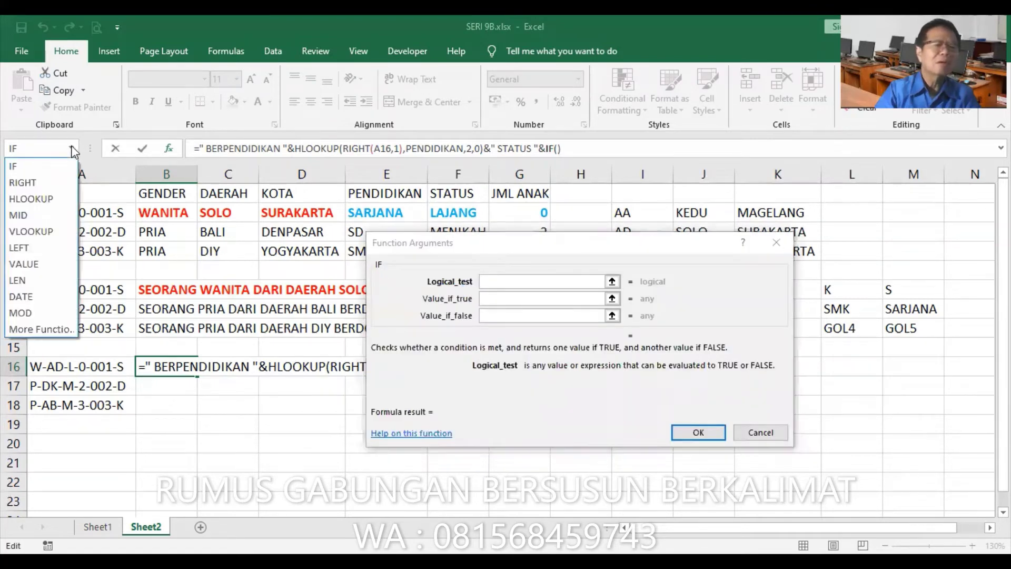
left_click(47, 217)
left_click(102, 368)
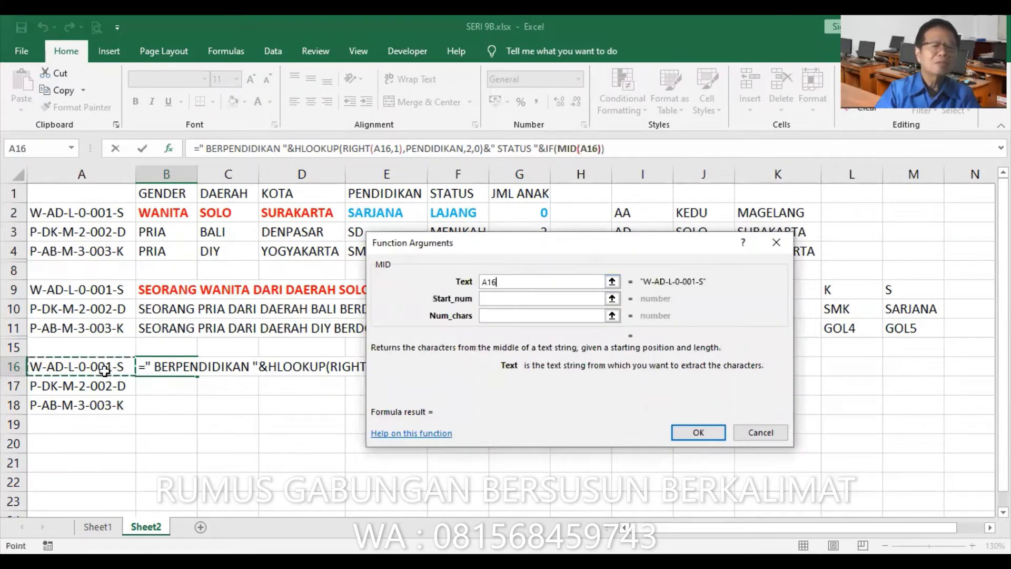
left_click(501, 299)
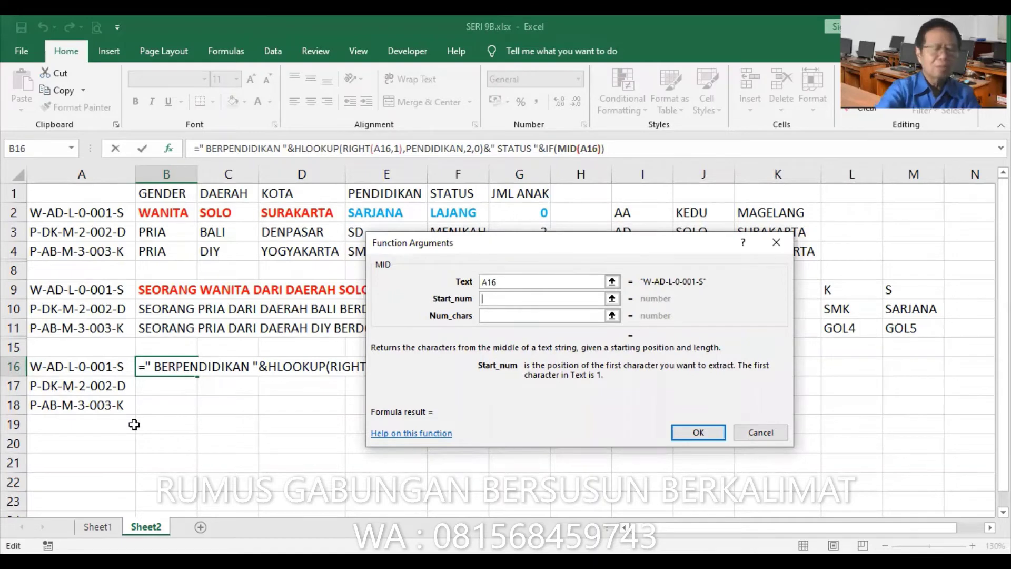
type("61")
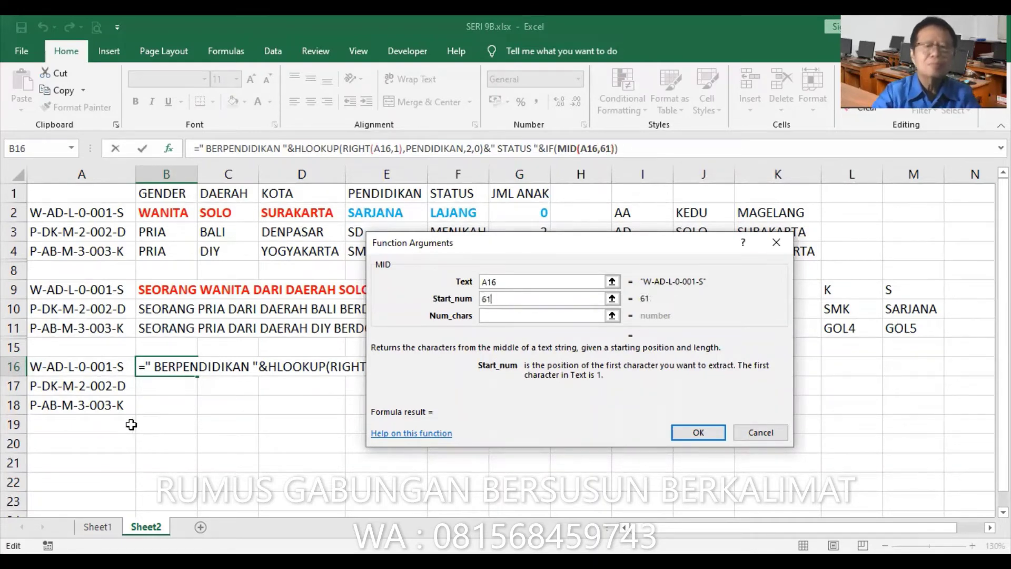
key("BackSpace")
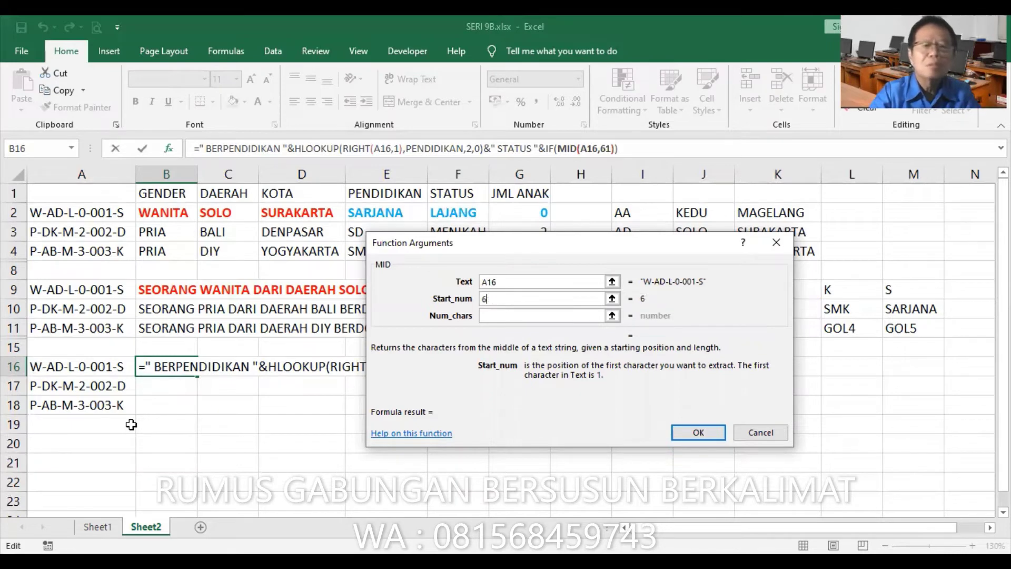
key("Tab")
type("1")
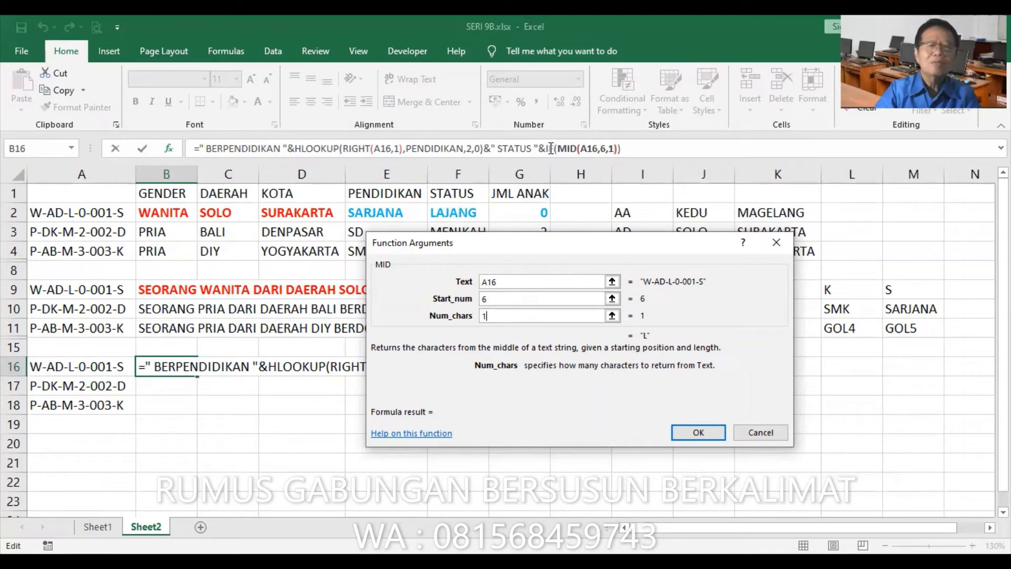
- Set the IF test to MID(A16,6,1)="L", returning "LAJANG" if true, "MENIKAH" otherwise
left_click(559, 281)
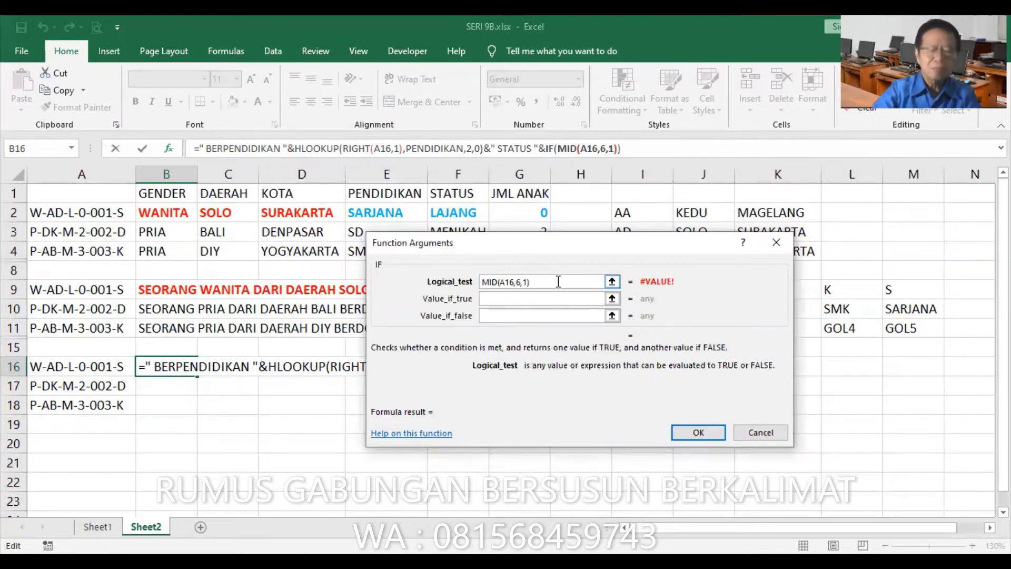
type("=\"L")
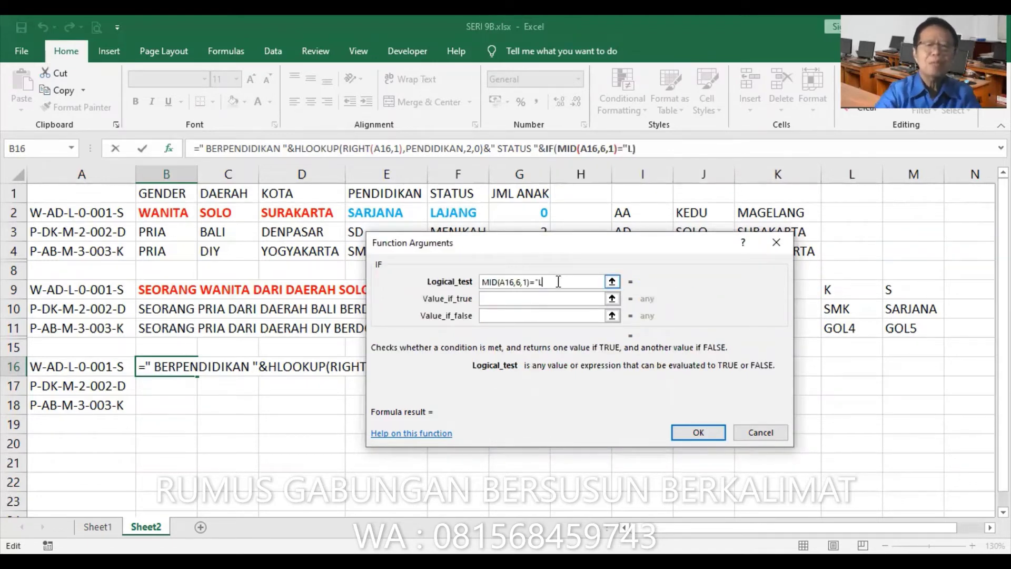
type("\"")
key("Tab")
type("\"")
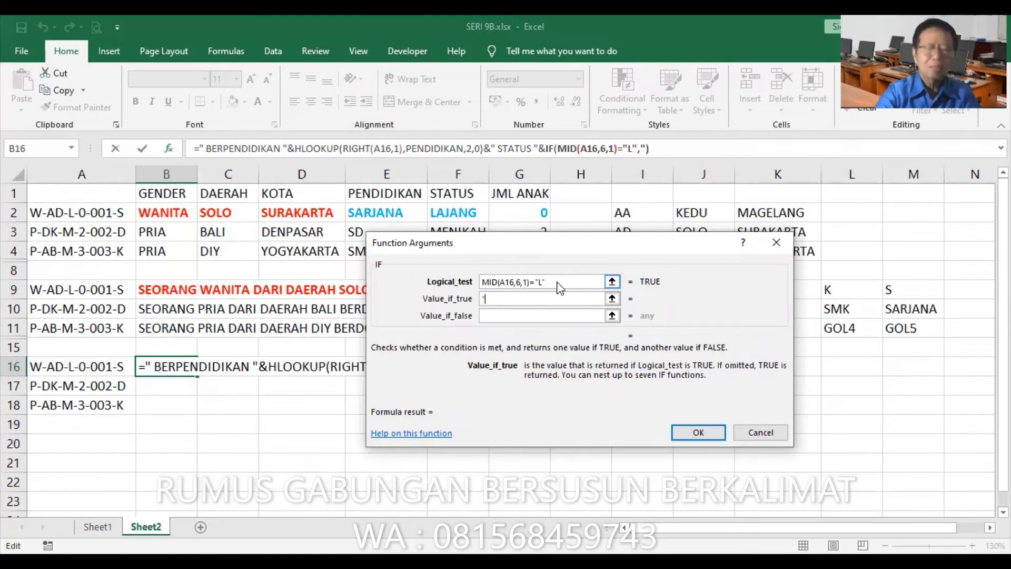
type("LAJANG\"")
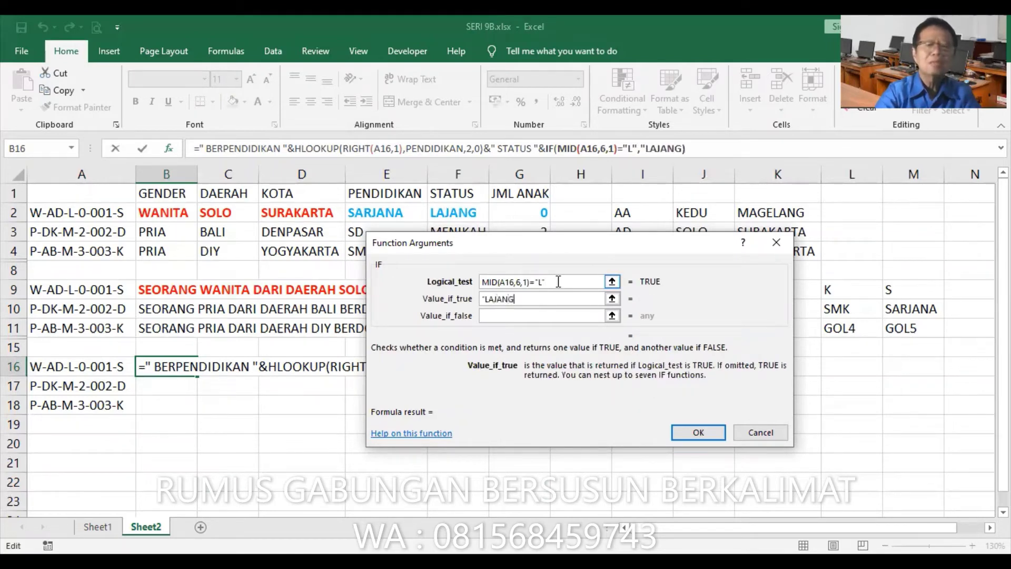
key("Tab")
type("\"")
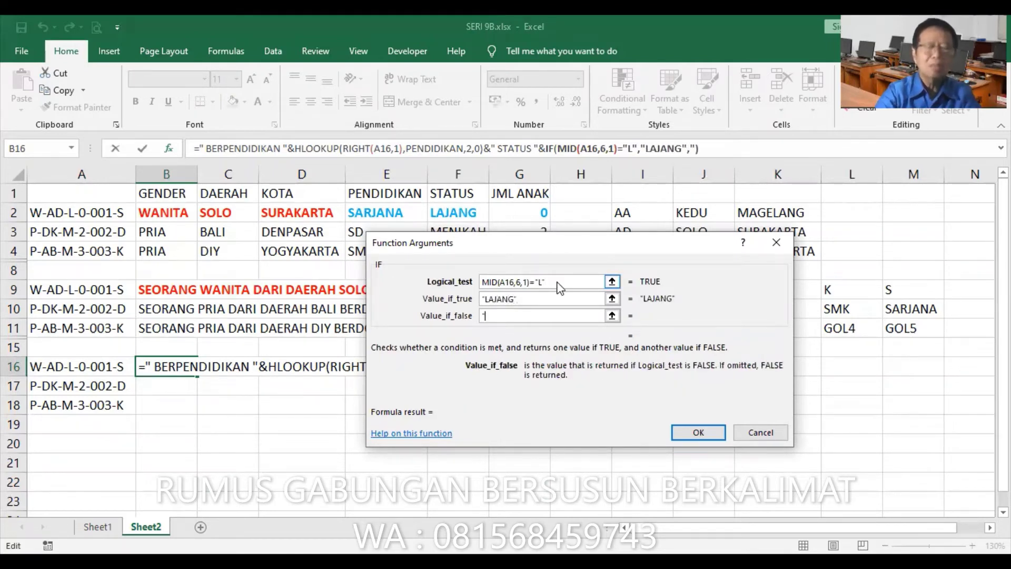
type("MENIKA")
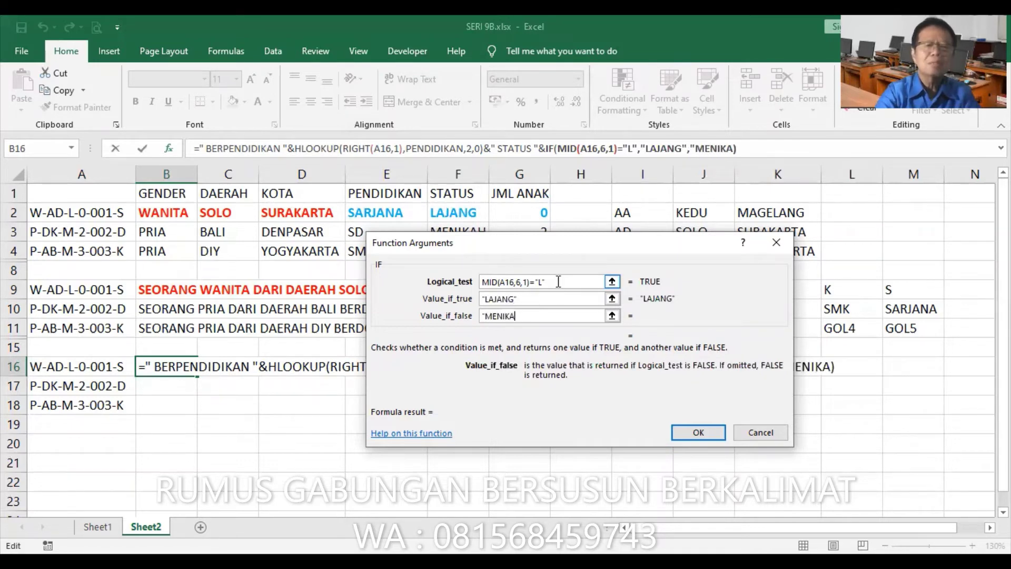
type("H\"")
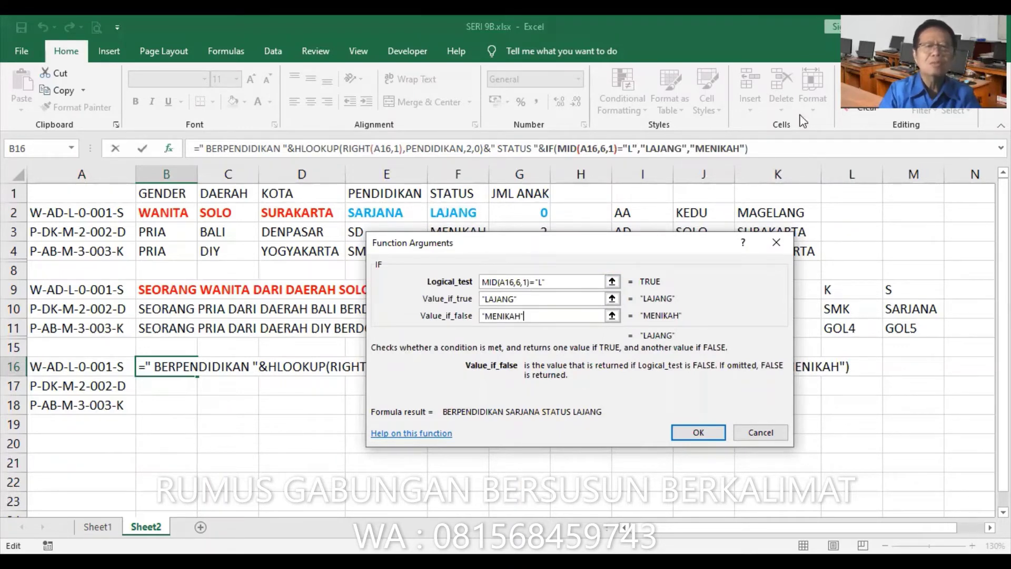
- Extend B16's formula with &" MEMPUNYAI "& to join the next sentence piece
left_click(770, 146)
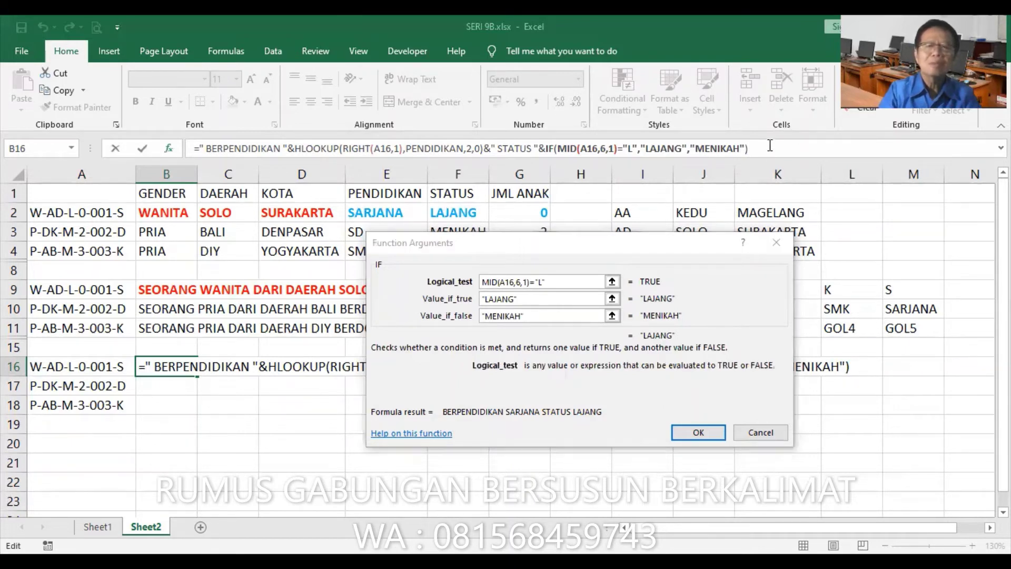
type("&")
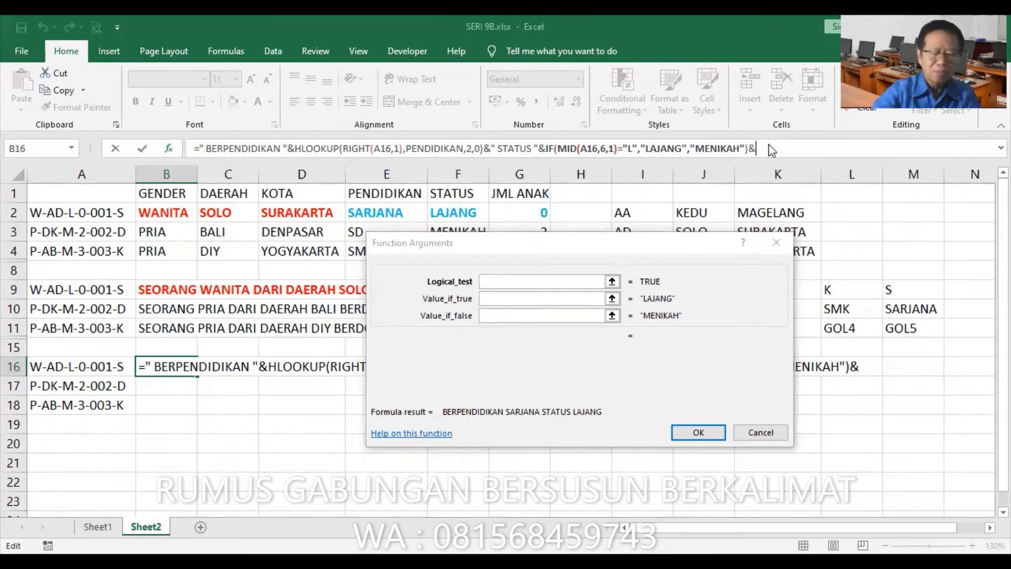
type("\"")
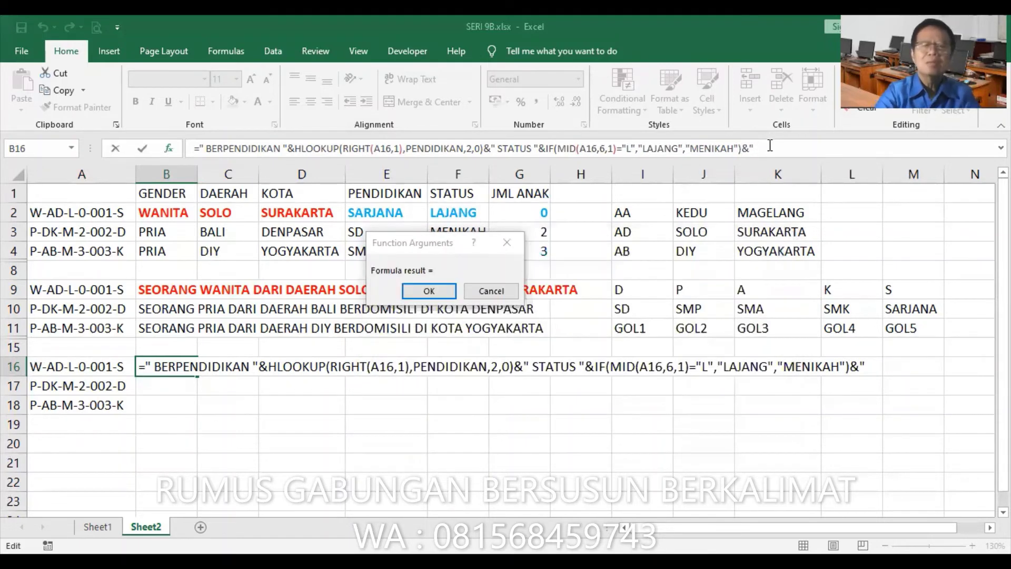
type(" MEMPUNYA")
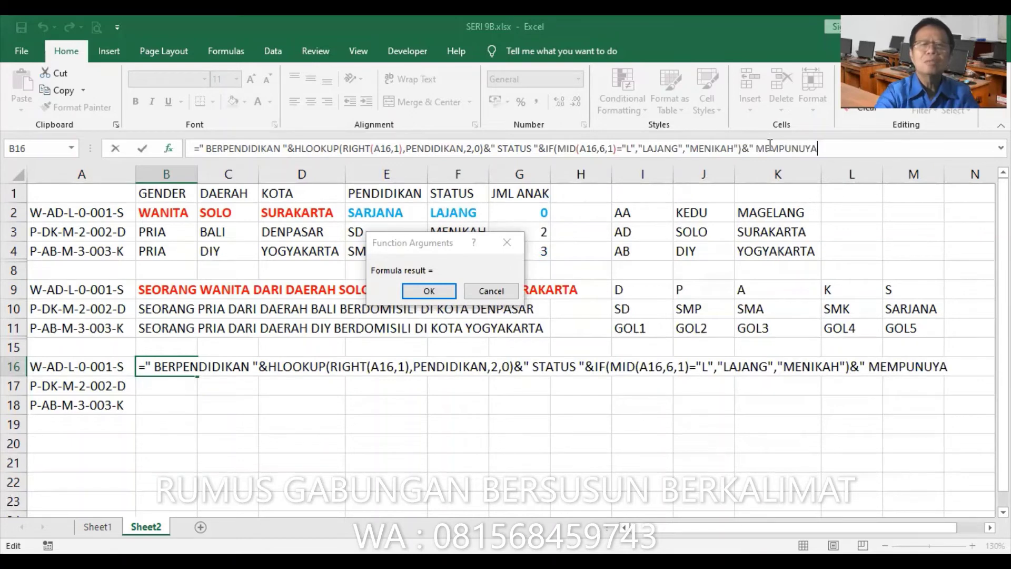
key("BackSpace")
key("BackSpace")
type("U")
key("BackSpace")
type("YAI ")
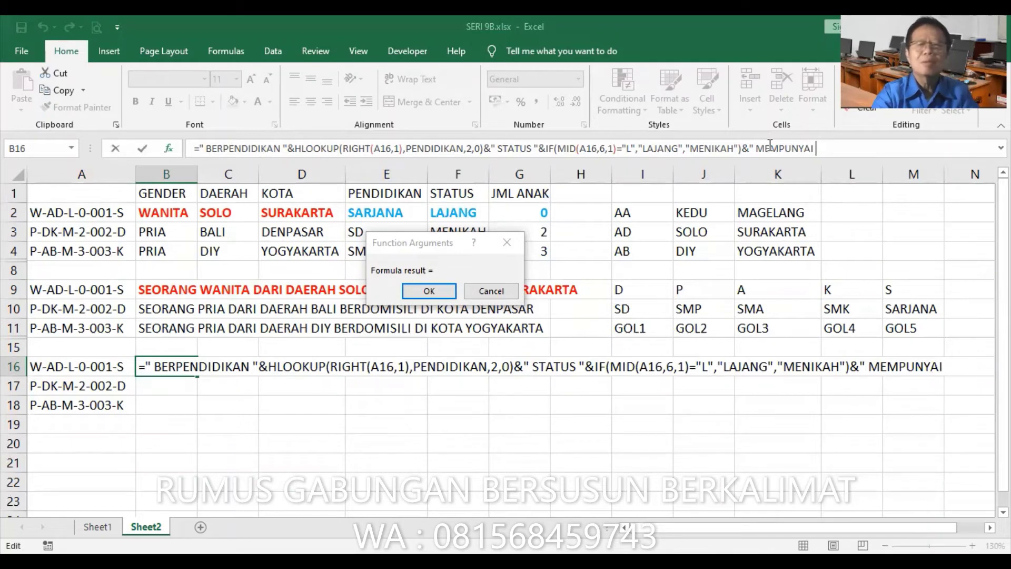
type("\"")
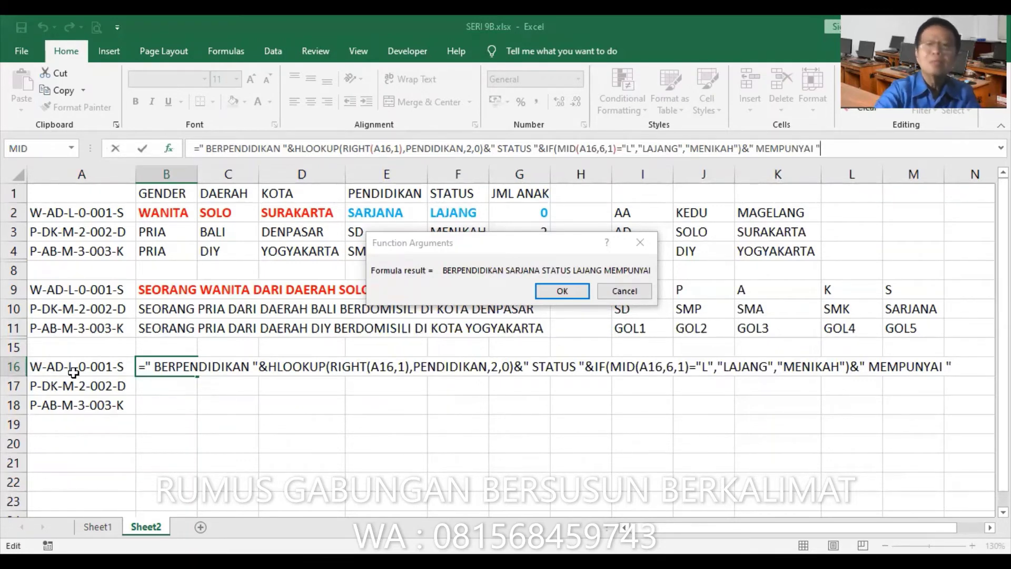
type("&")
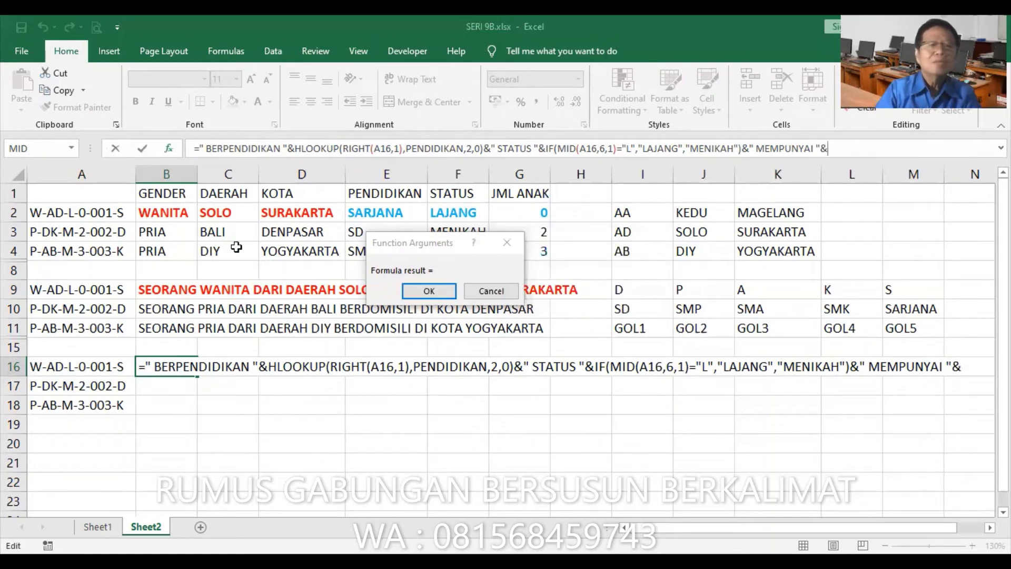
left_click(70, 148)
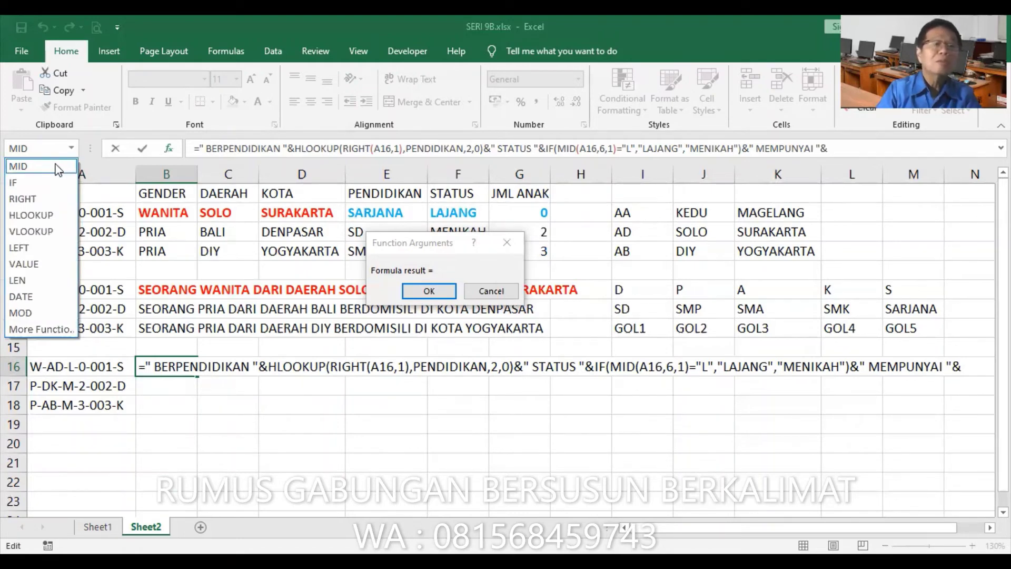
- Append MID(A16,8,1) and &" ORANG ANAK." to B16's sentence formula
left_click(58, 168)
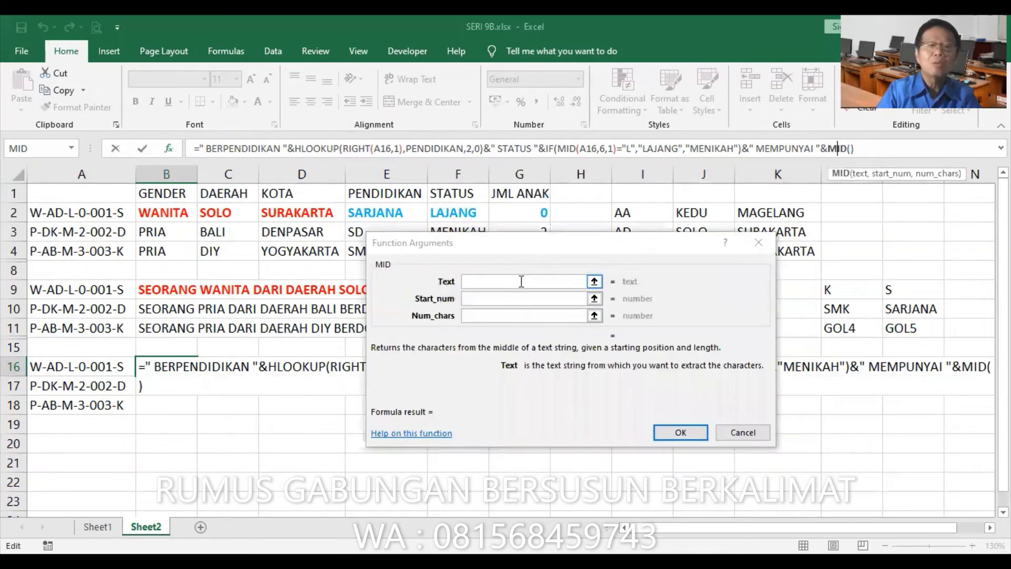
left_click(108, 369)
left_click(509, 299)
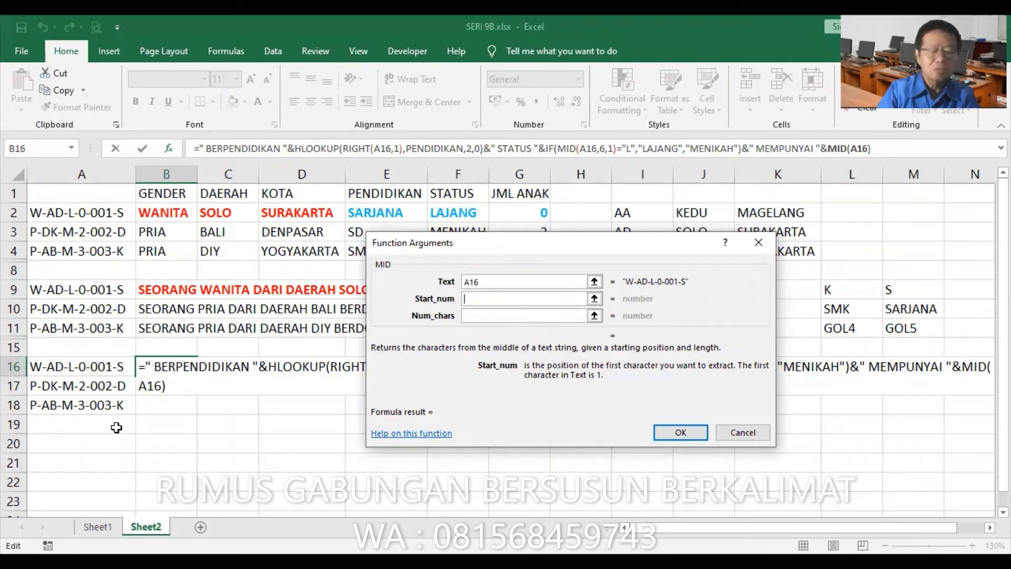
type("8")
key("Tab")
type("1")
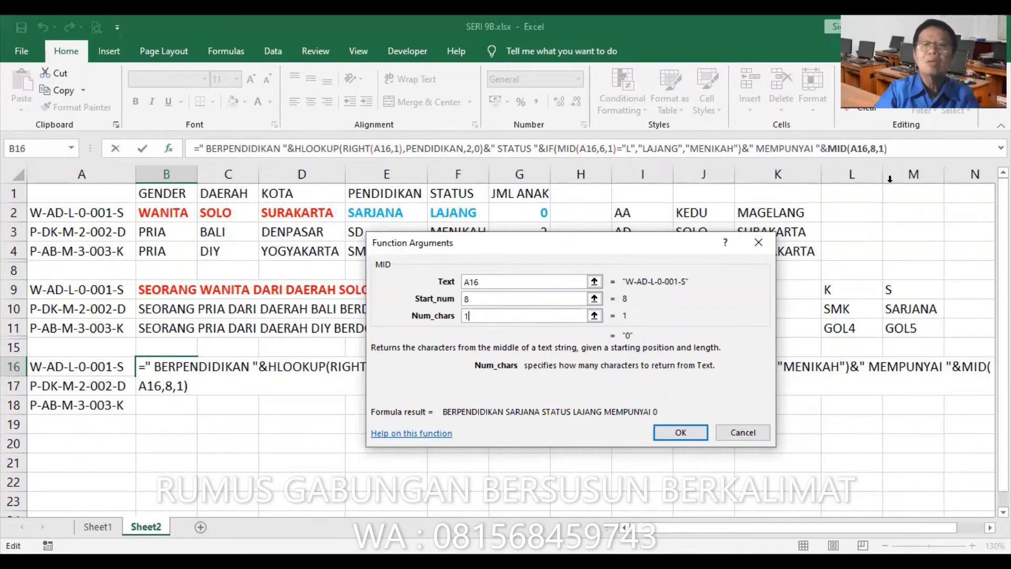
left_click(904, 151)
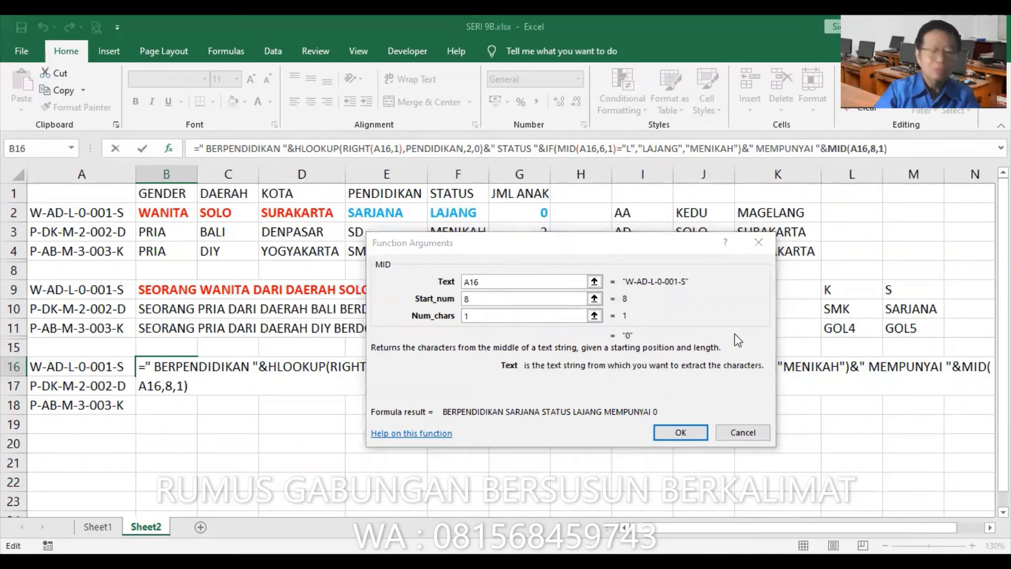
type("&\"")
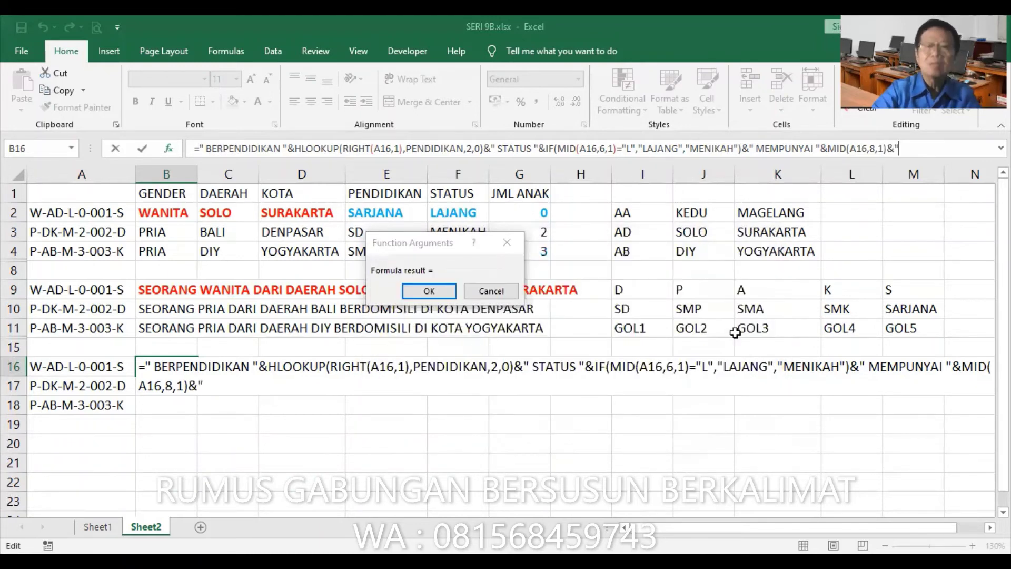
type(" O")
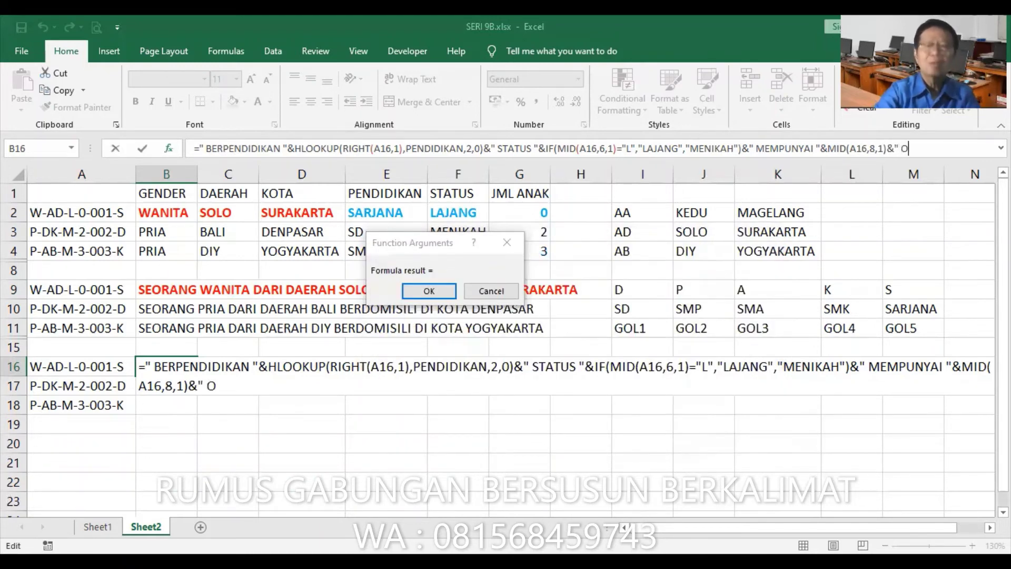
type("RANG ANAK.")
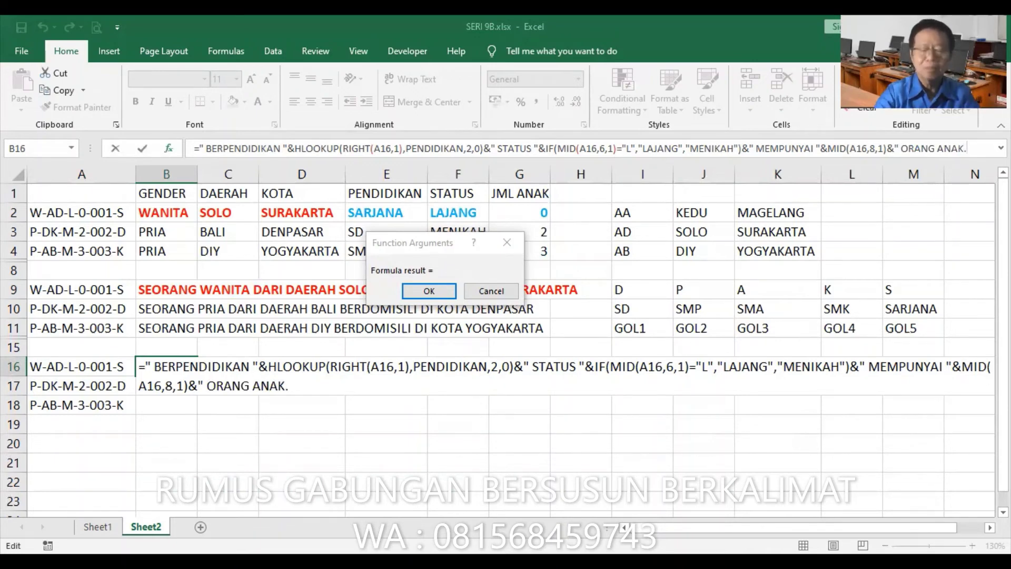
type("\"")
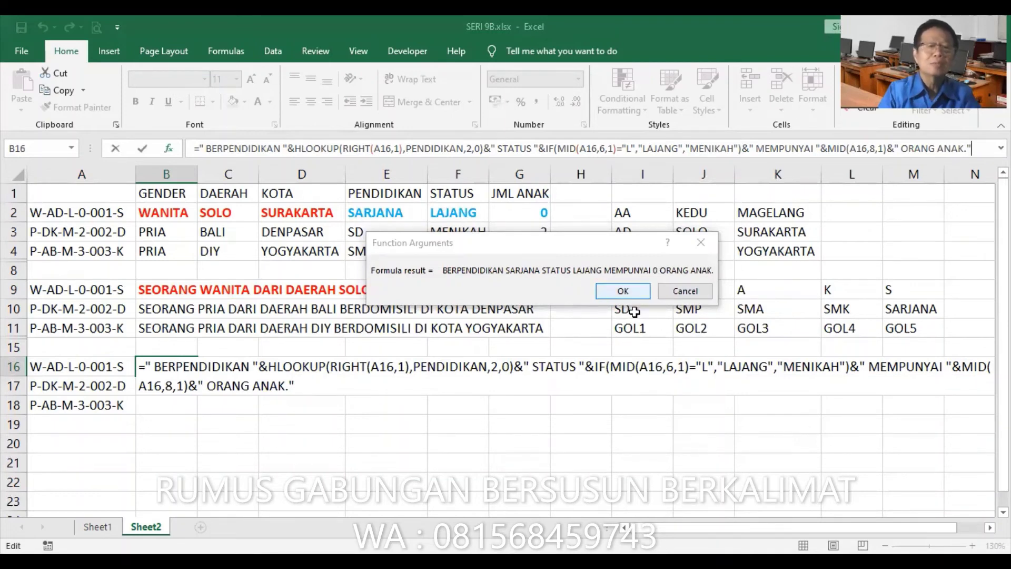
- Confirm B16's formula, fill it down to B18, and make B16:H16 bold blue
key("Return")
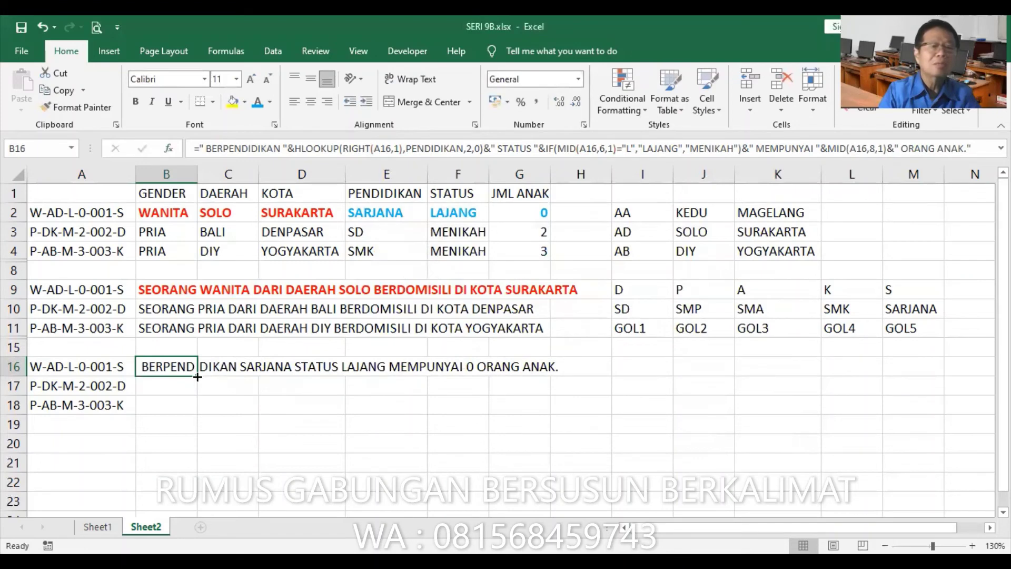
double_click(197, 377)
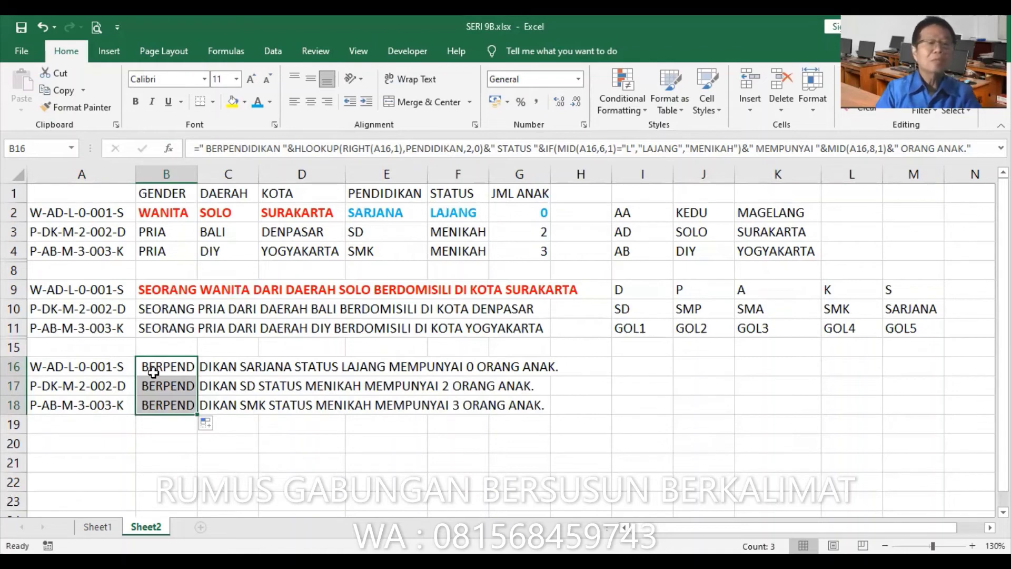
left_click_drag(151, 367, 553, 371)
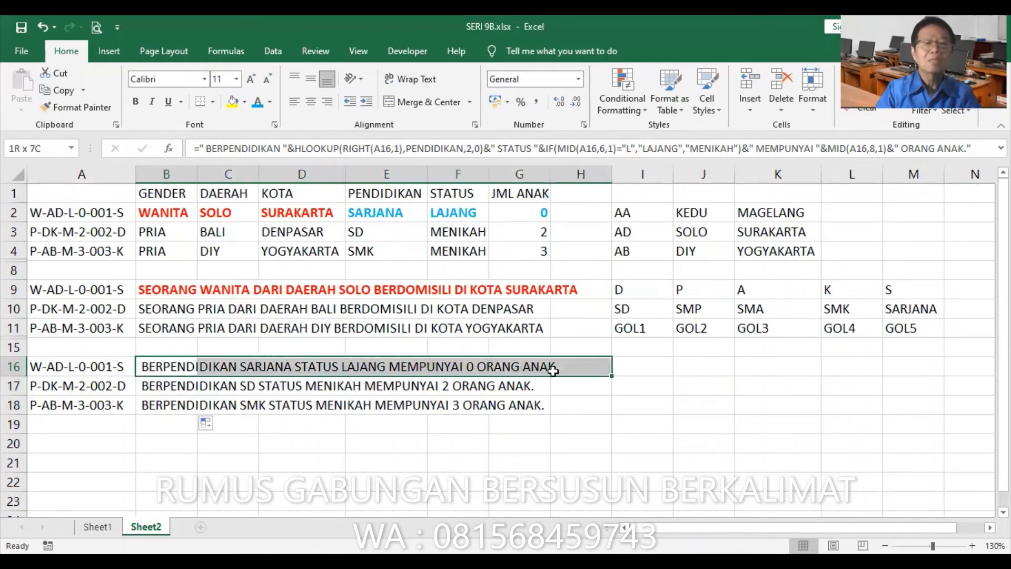
left_click(258, 102)
left_click(136, 102)
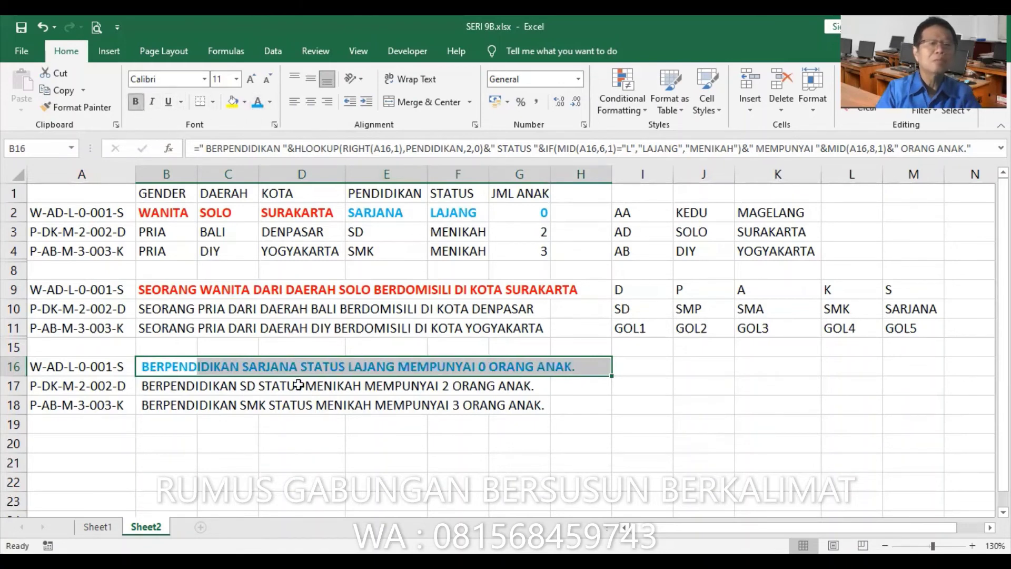
left_click(267, 438)
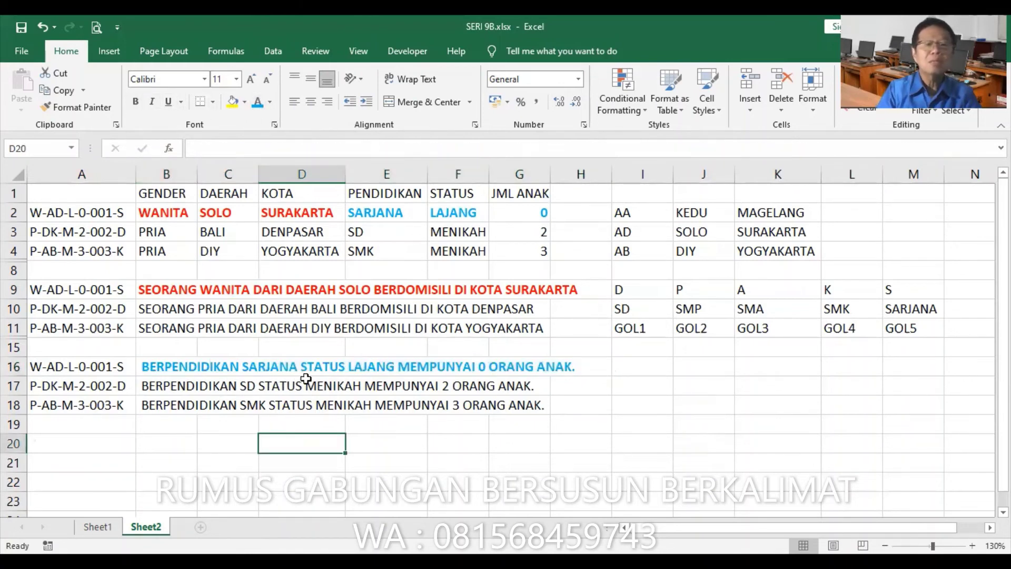